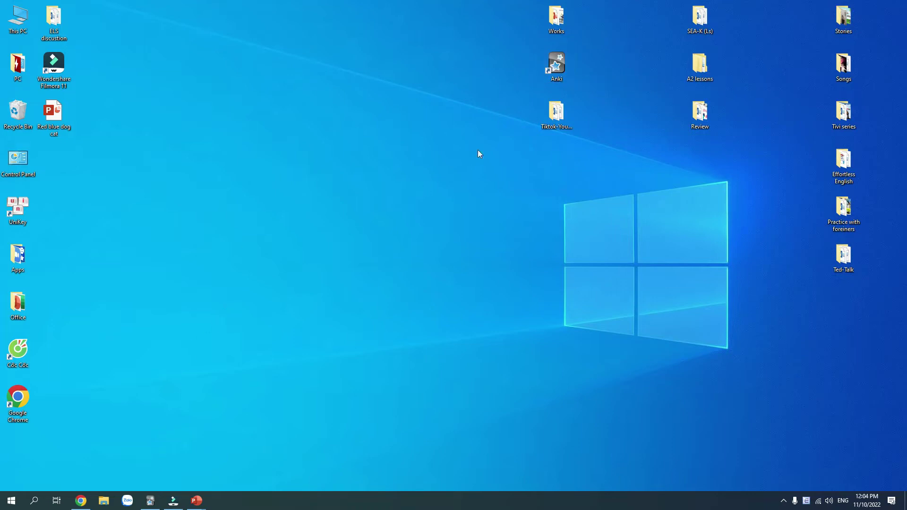
- Switch to Anki and look through the review heatmap's previous years back to 2019, returning to 2022
click(151, 499)
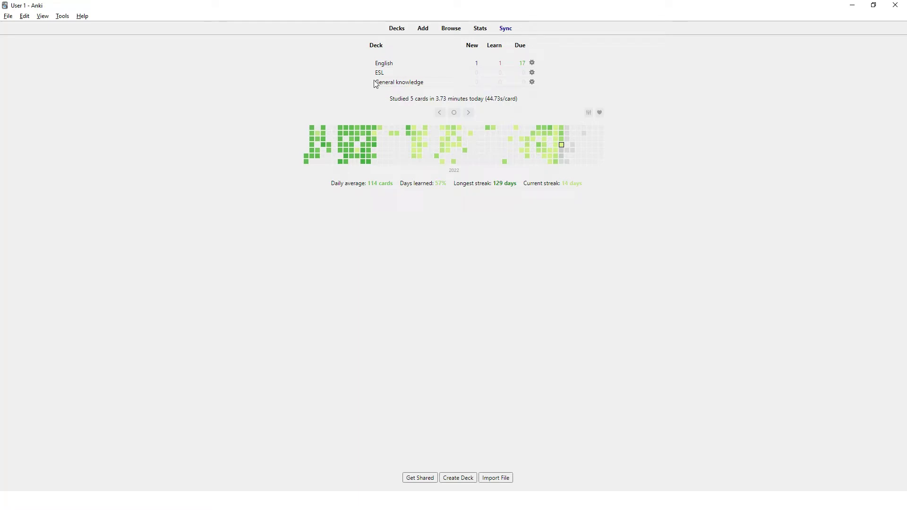
click(440, 113)
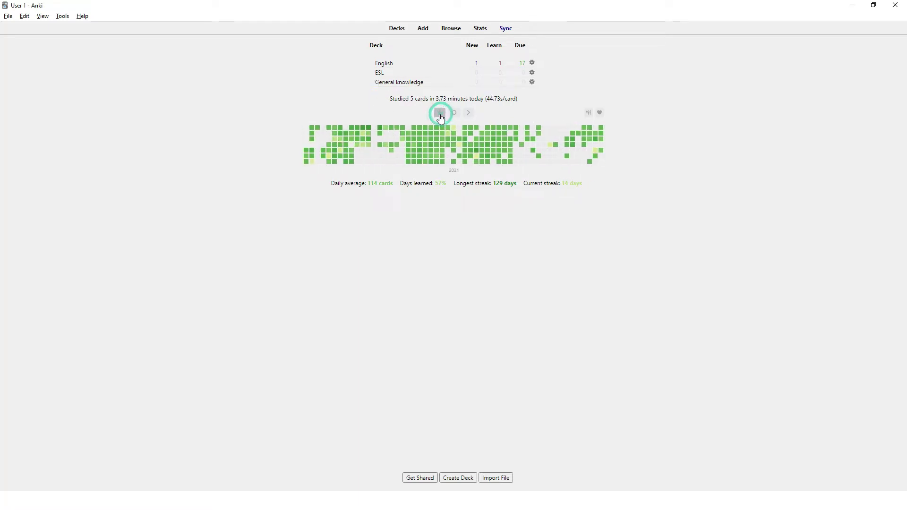
click(440, 113)
click(440, 113)
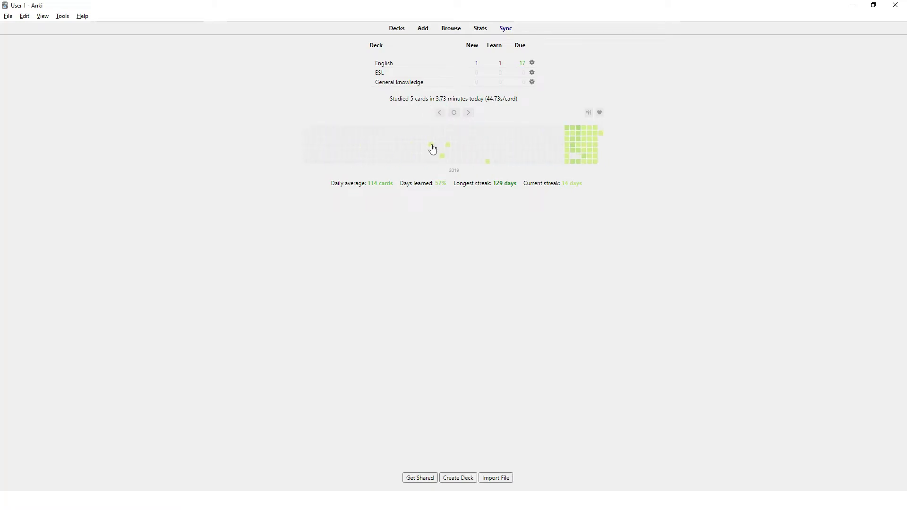
mouse_move(432, 147)
click(468, 114)
click(469, 113)
click(468, 113)
click(469, 114)
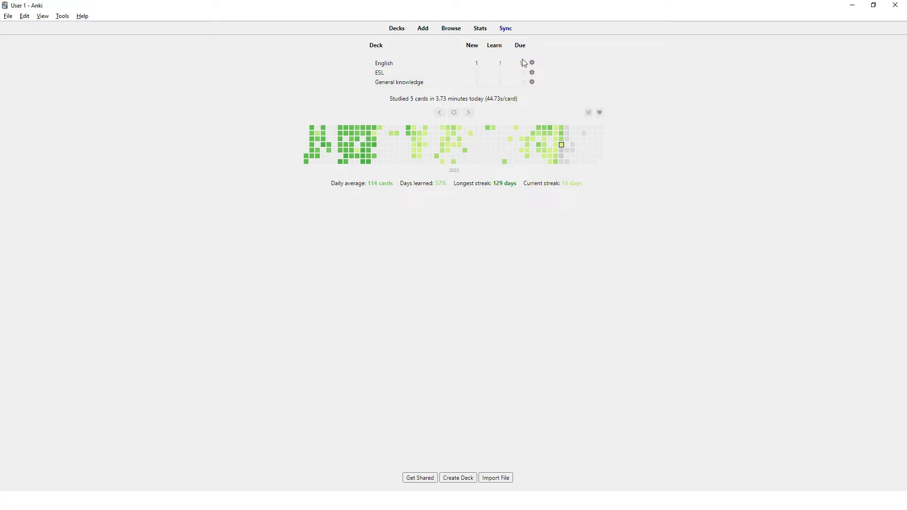
- Start studying the English deck and examine the doorbell card's gap sentence, picture and definition
click(385, 68)
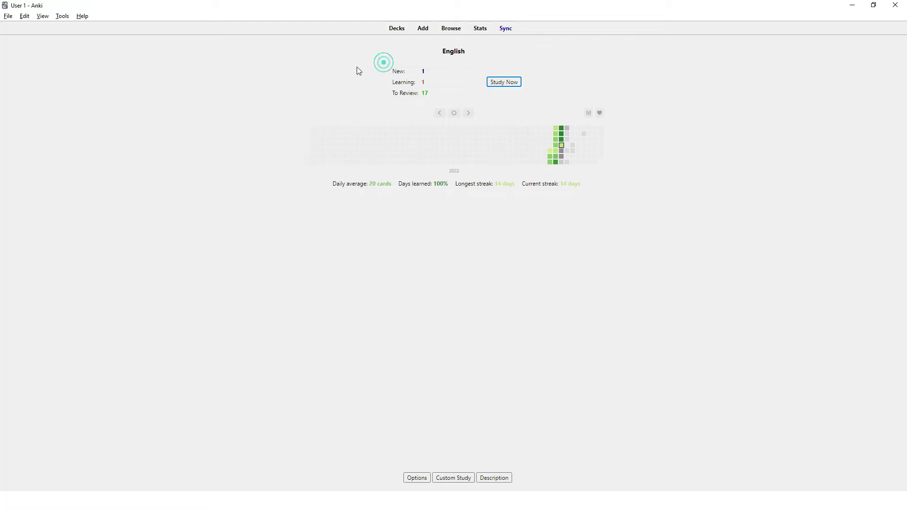
click(498, 85)
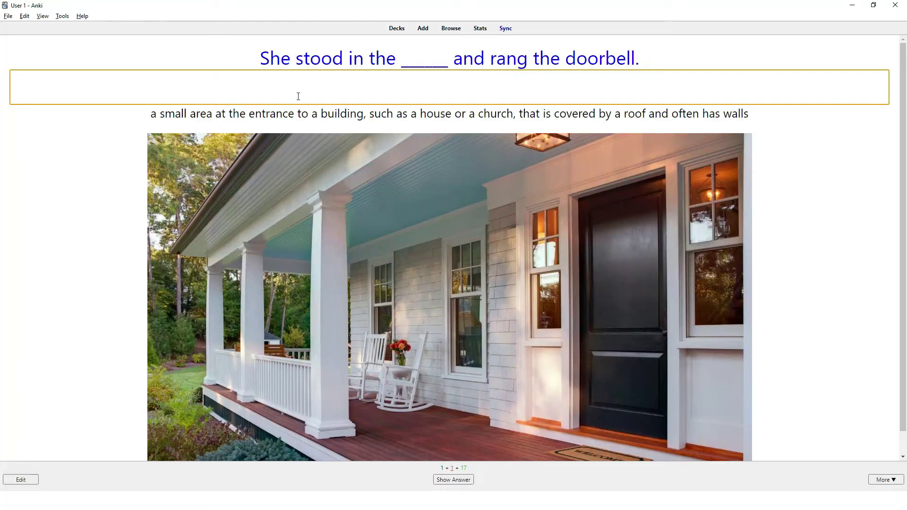
scroll(295, 187, down, 1)
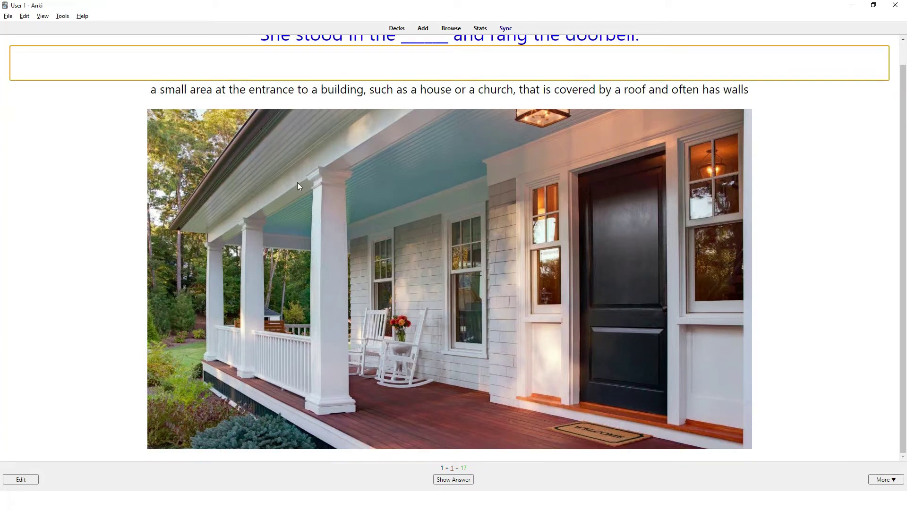
scroll(296, 183, up, 1)
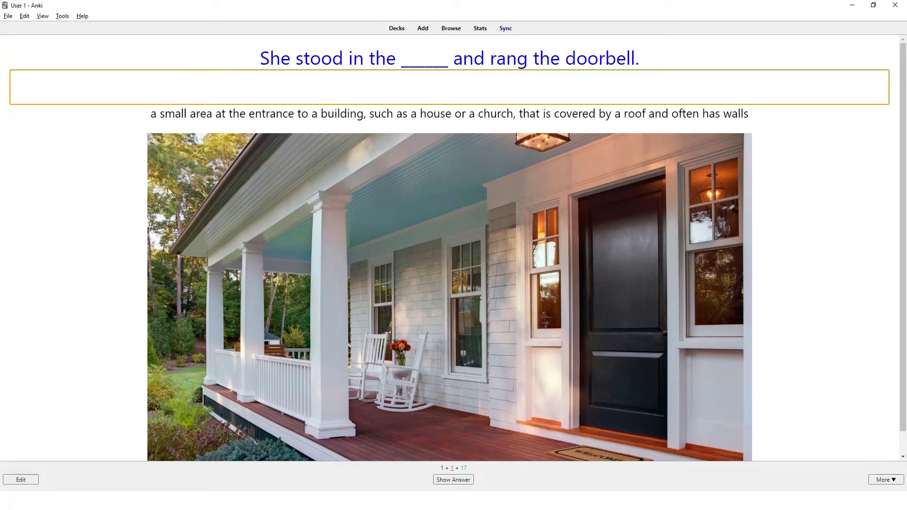
drag(259, 58, 660, 69)
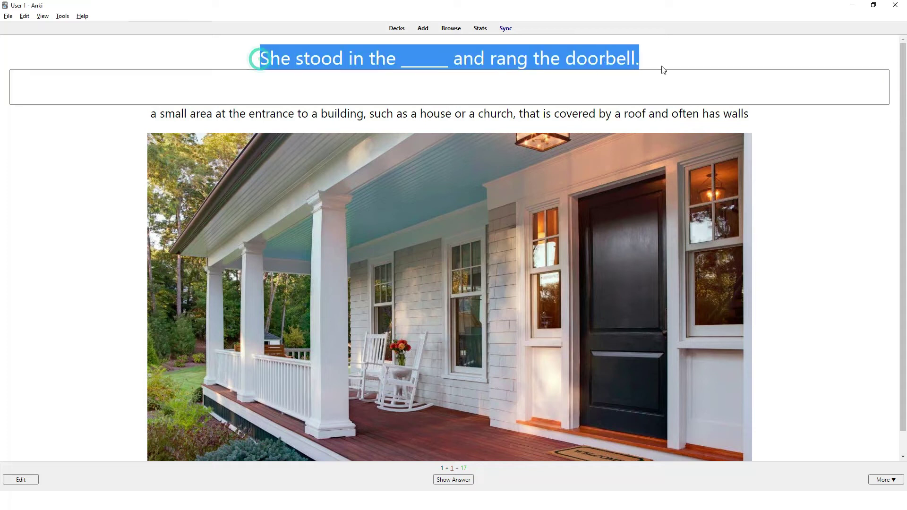
double_click(411, 64)
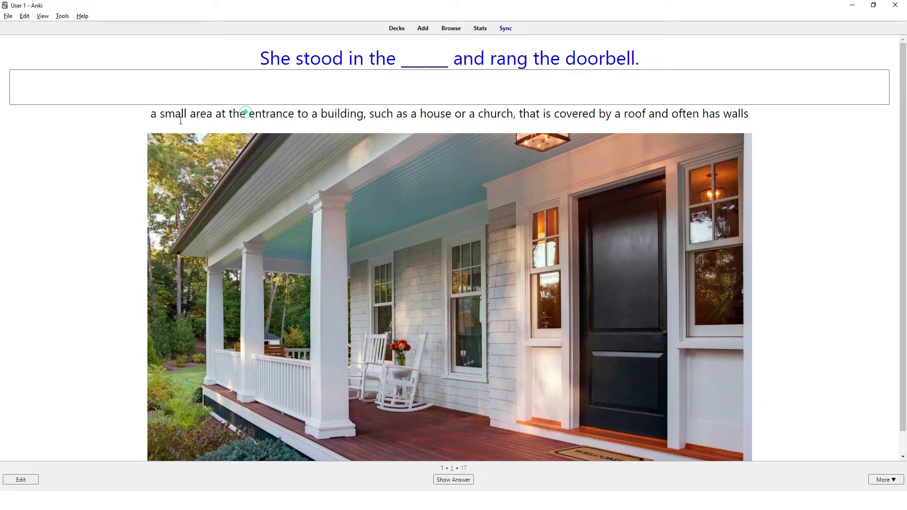
drag(150, 113, 702, 132)
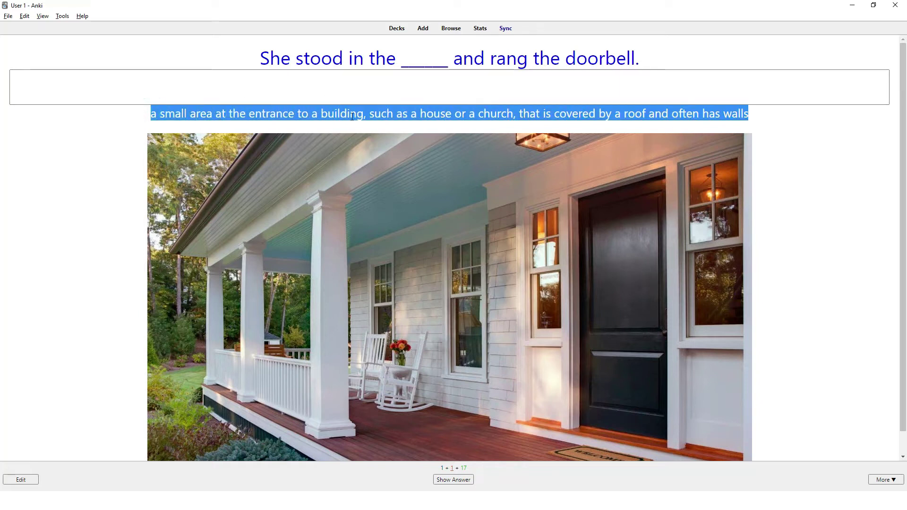
- Answer the doorbell card with "porch" and reveal its solution
click(265, 81)
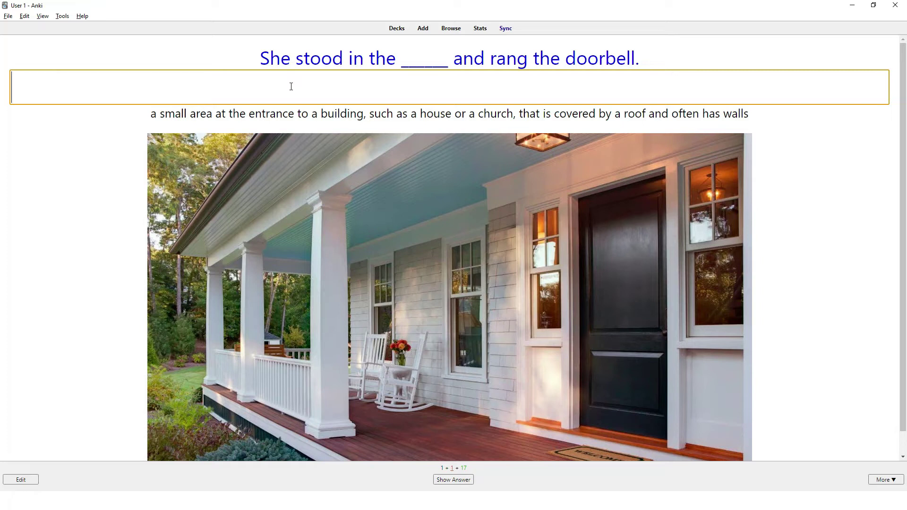
text(pr)
key(BackSpace)
text(orch)
key(Return)
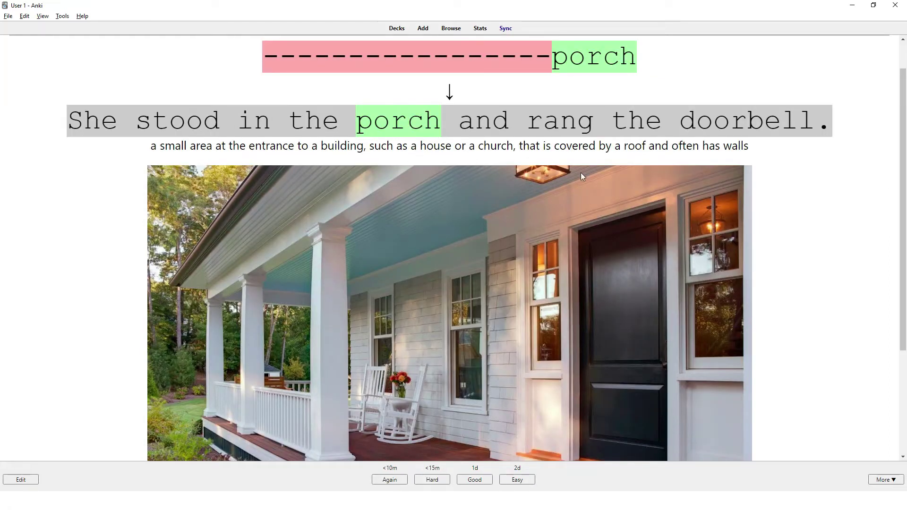
- Review the porch card's answer comparison, full sentence and pronunciation, and grade the card Easy
scroll(531, 217, down, 3)
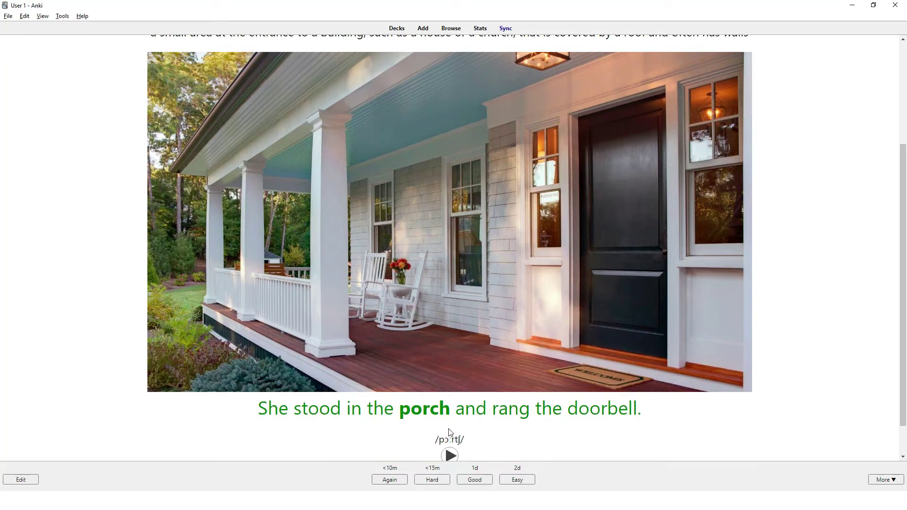
scroll(449, 448, down, 1)
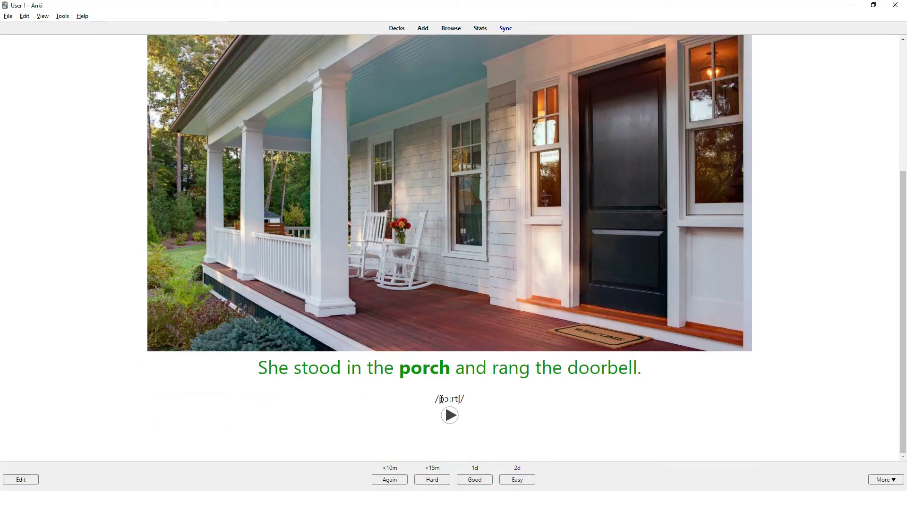
scroll(463, 323, up, 4)
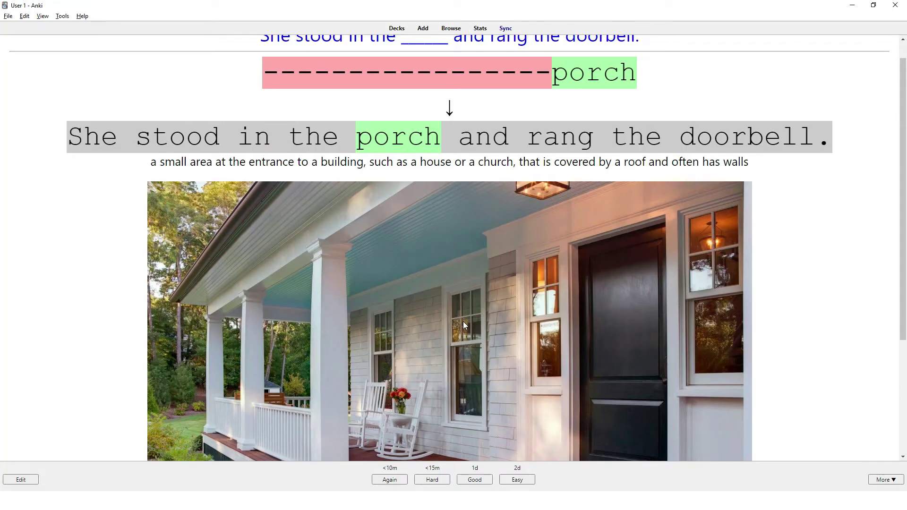
scroll(503, 326, down, 5)
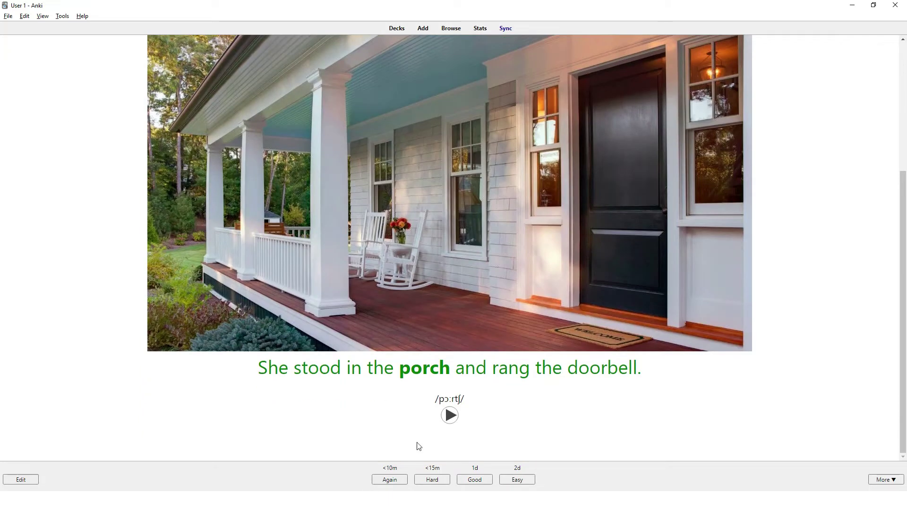
scroll(446, 382, up, 4)
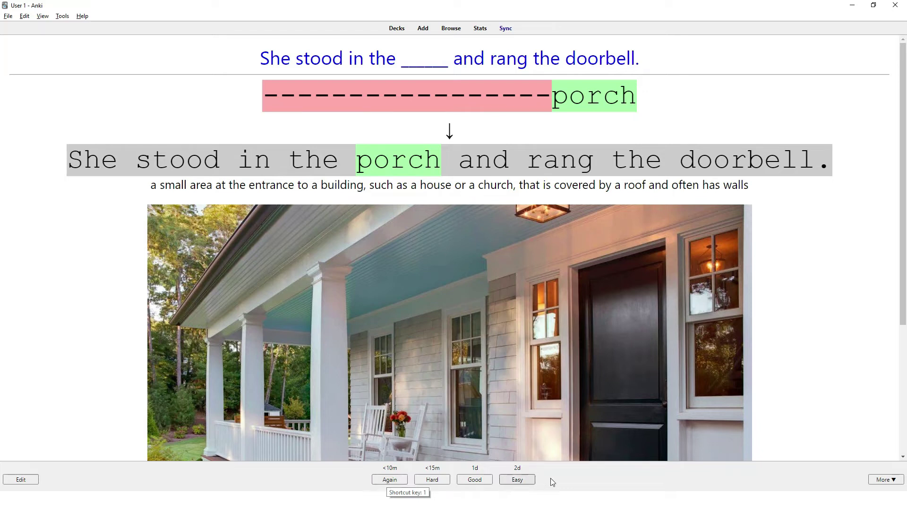
click(516, 480)
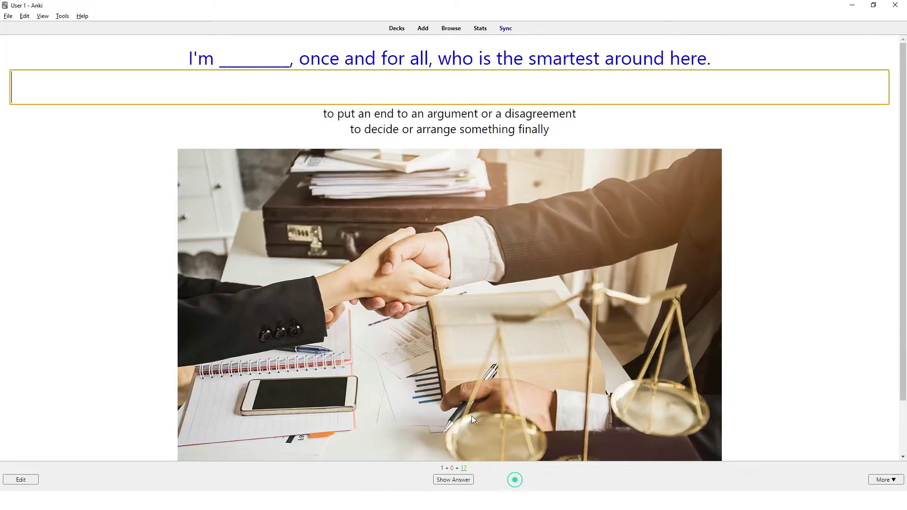
- Answer the "once and for all" card with "play", compare it with the solution and grade the card Again
click(244, 89)
triple_click(324, 116)
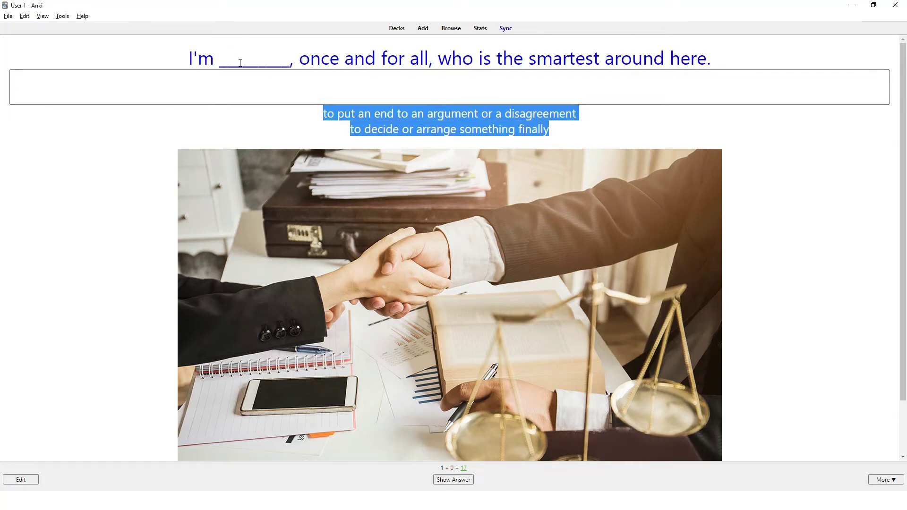
click(262, 85)
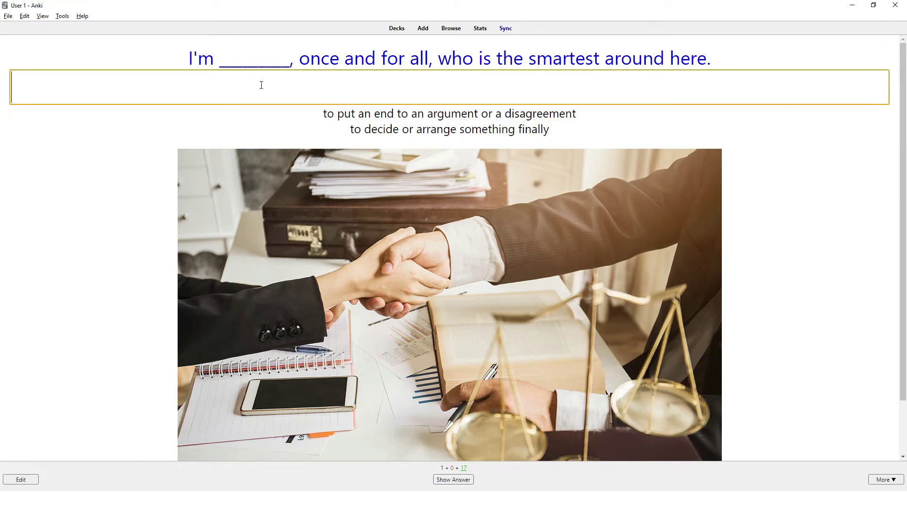
text(pa)
key(BackSpace)
text(lay)
key(Return)
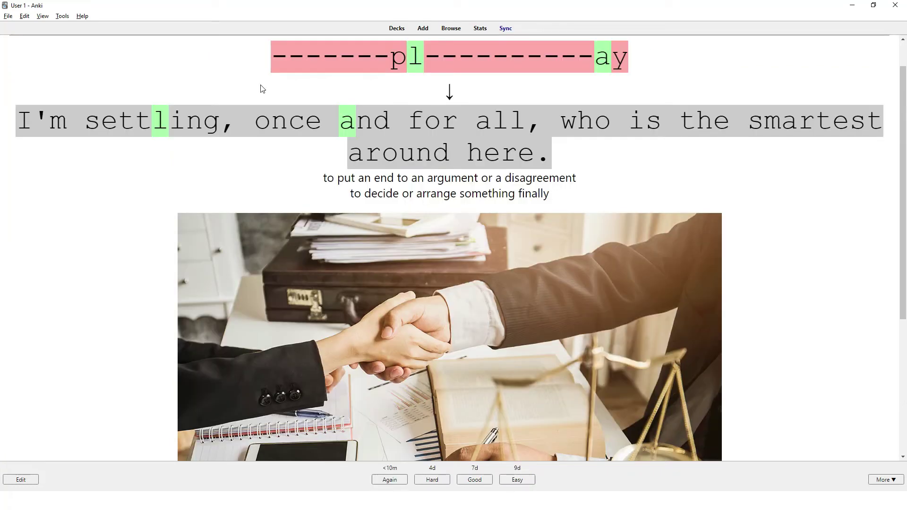
drag(88, 121, 219, 117)
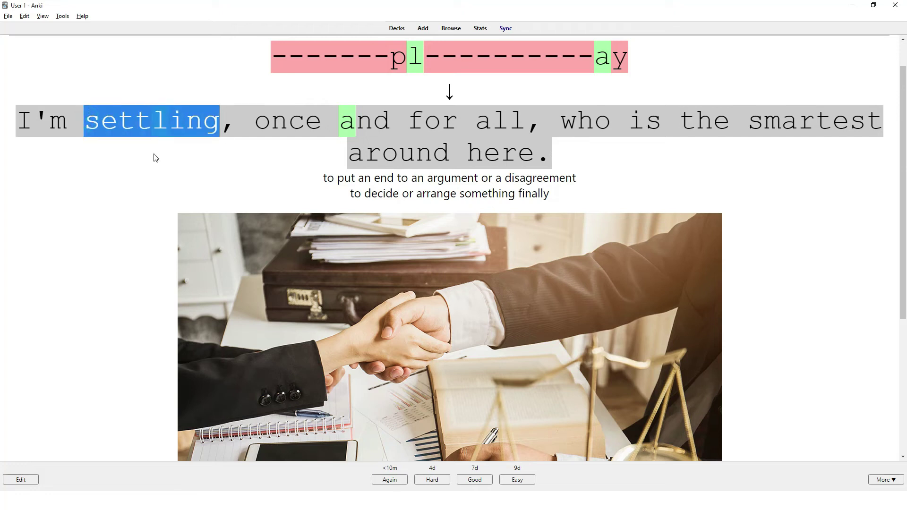
click(390, 481)
- Answer the "All students must" card with "conform" and reveal its solution
click(340, 99)
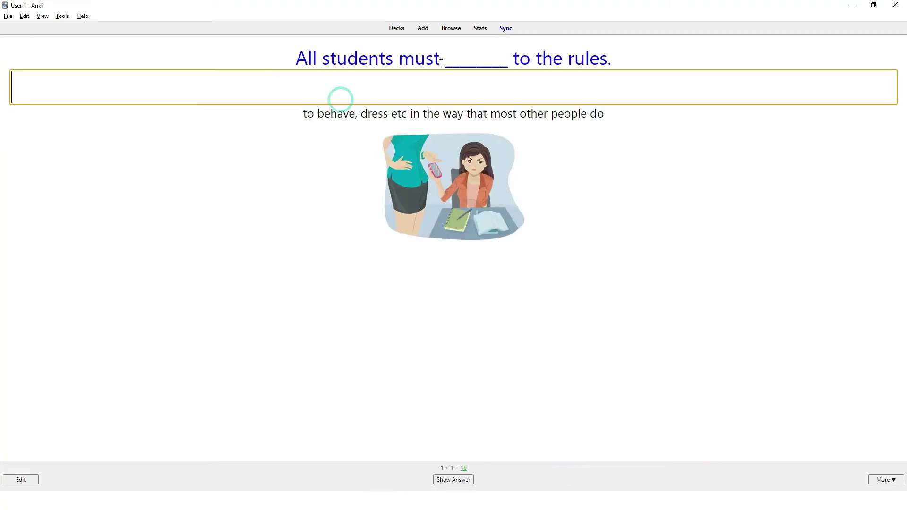
drag(446, 61, 512, 60)
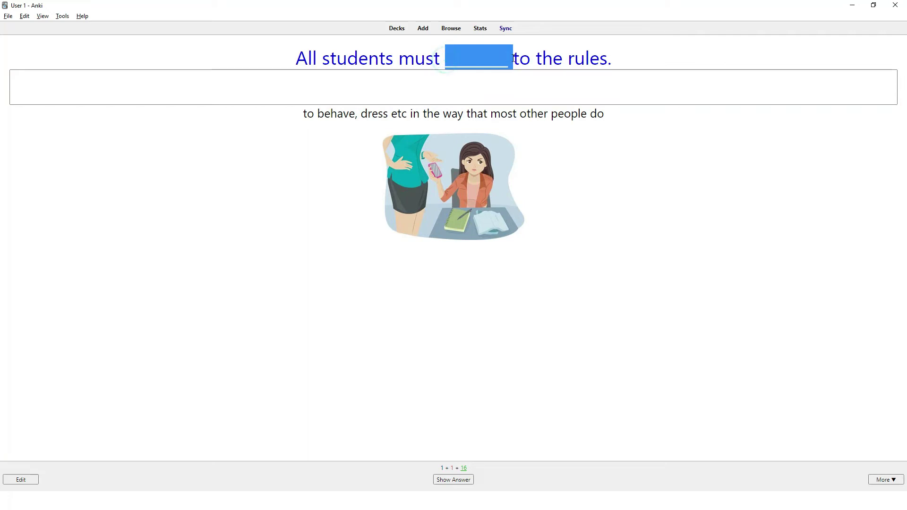
click(482, 89)
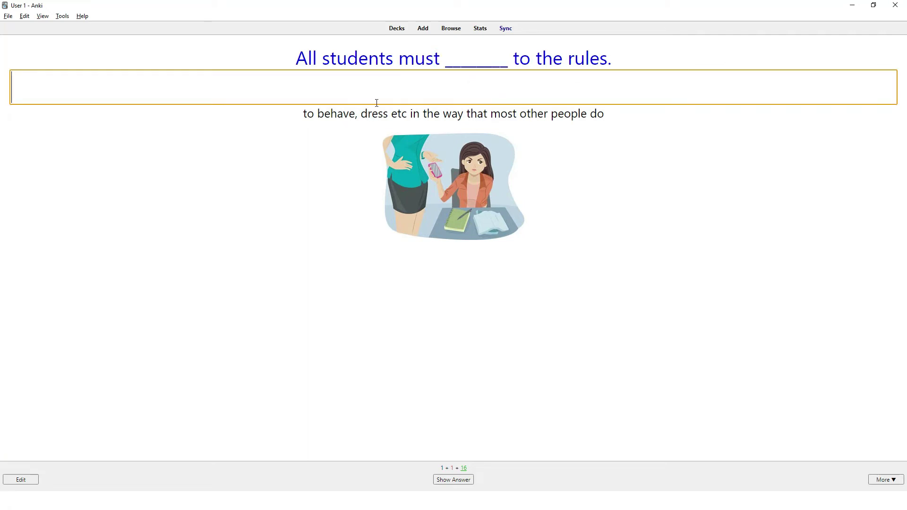
click(406, 87)
text(con)
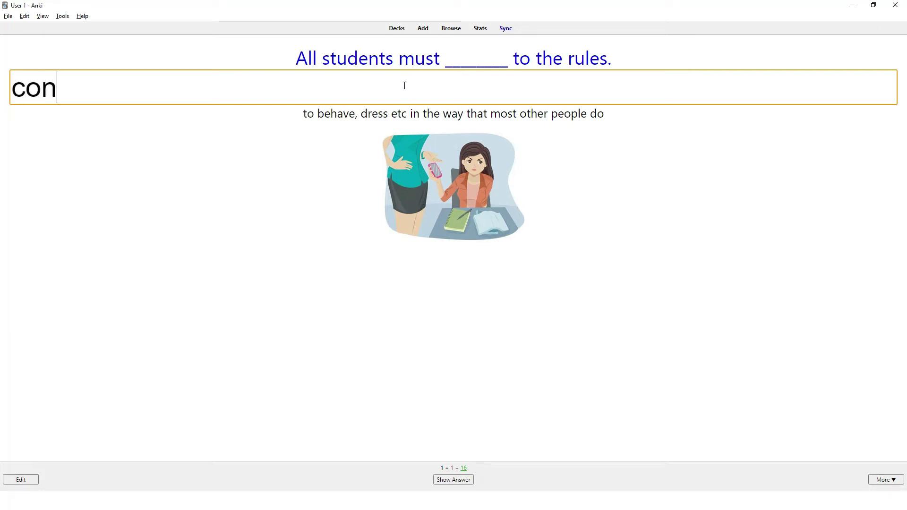
text(form)
key(Return)
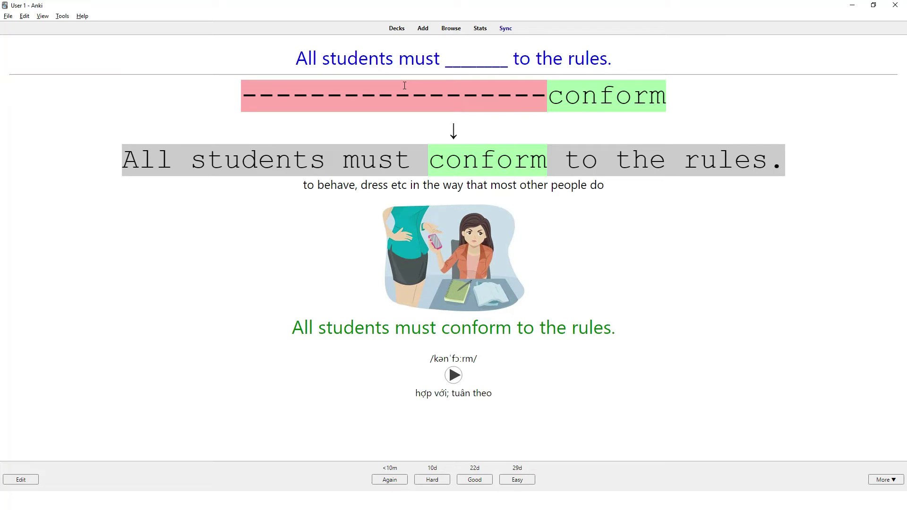
- Examine the conform card's answer, gap sentence and Vietnamese meaning, and return to the deck list
double_click(430, 160)
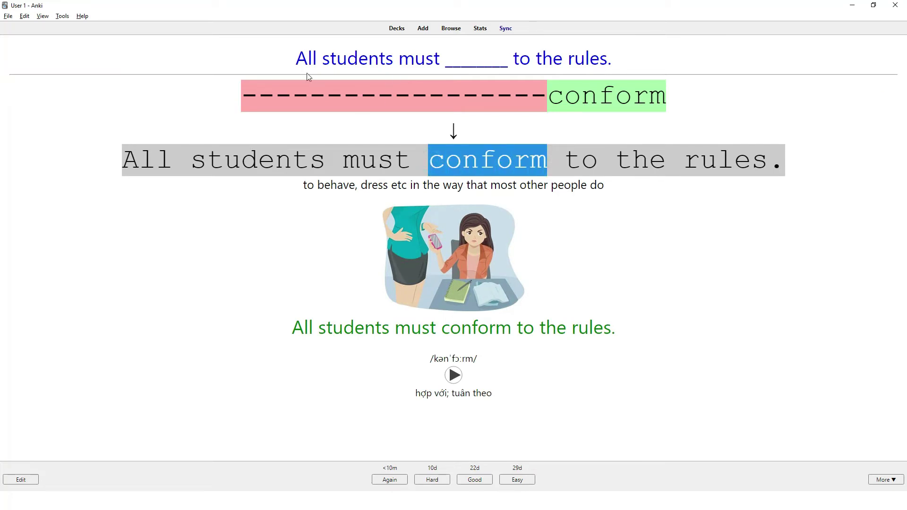
drag(298, 62, 616, 60)
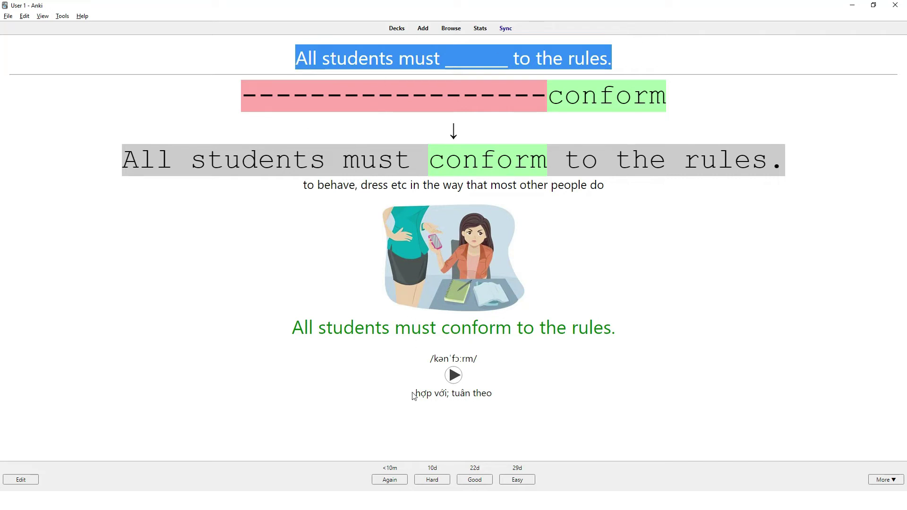
drag(415, 395, 500, 398)
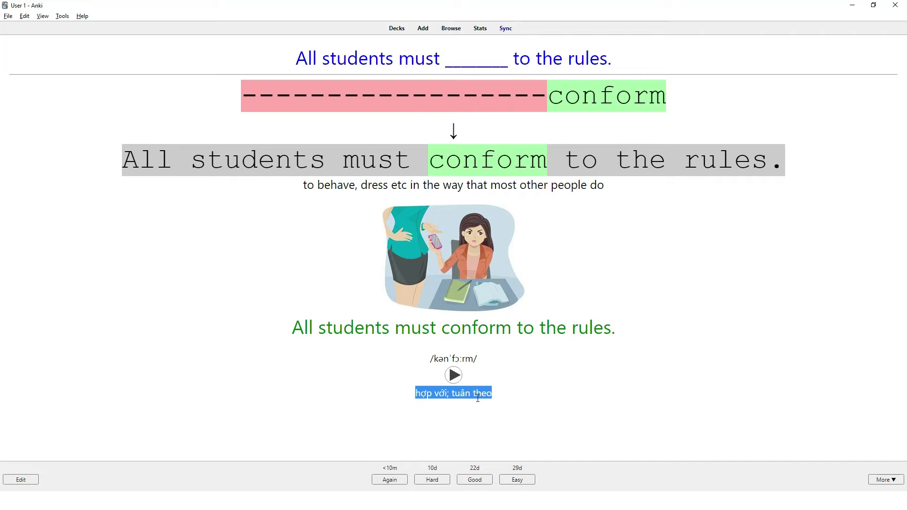
click(397, 28)
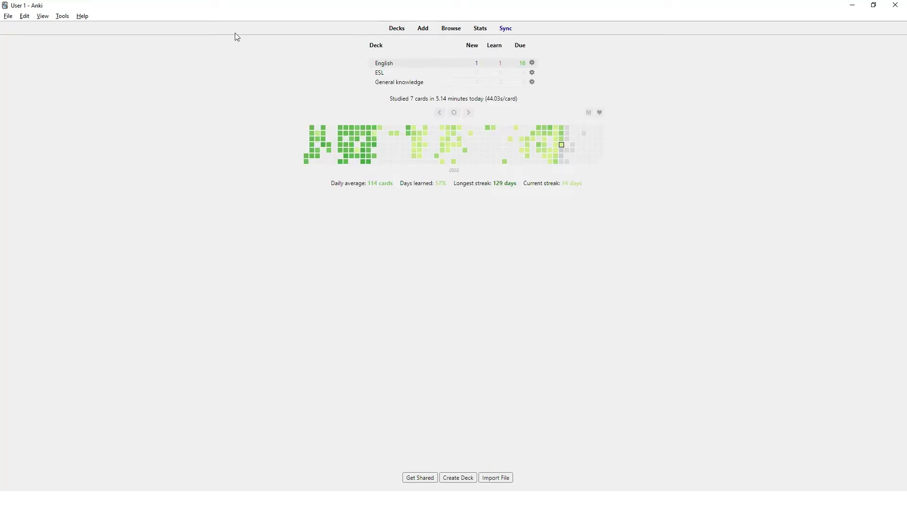
- Open AnkiWeb's shared decks page and search for "Seand"
click(420, 480)
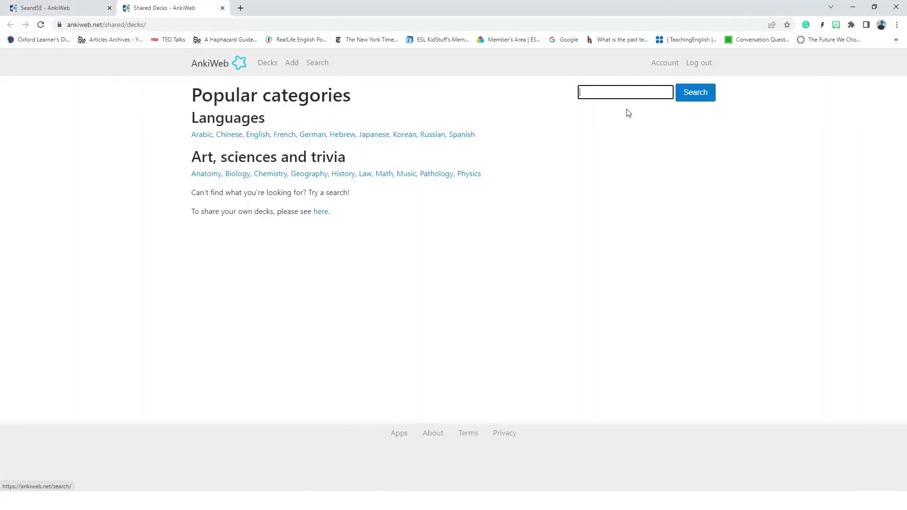
click(624, 93)
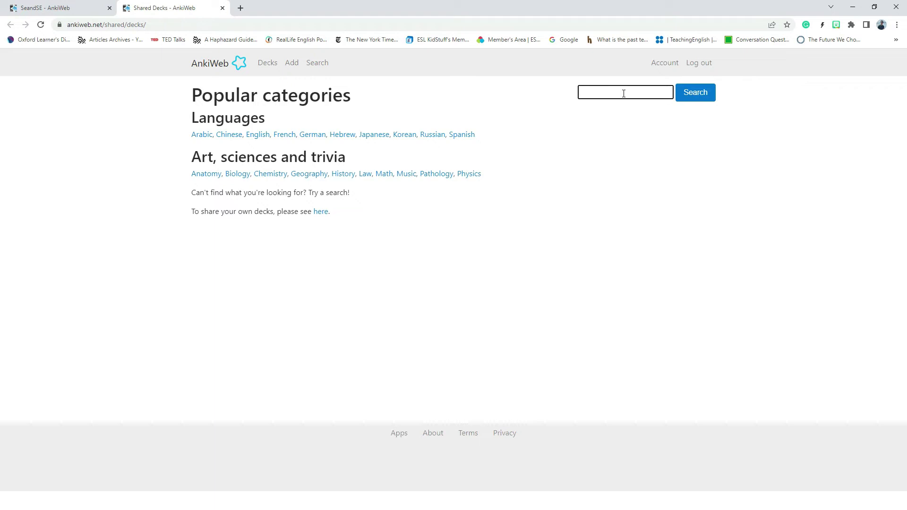
text(Seandse1)
drag(617, 94, 608, 93)
key(BackSpace)
click(698, 102)
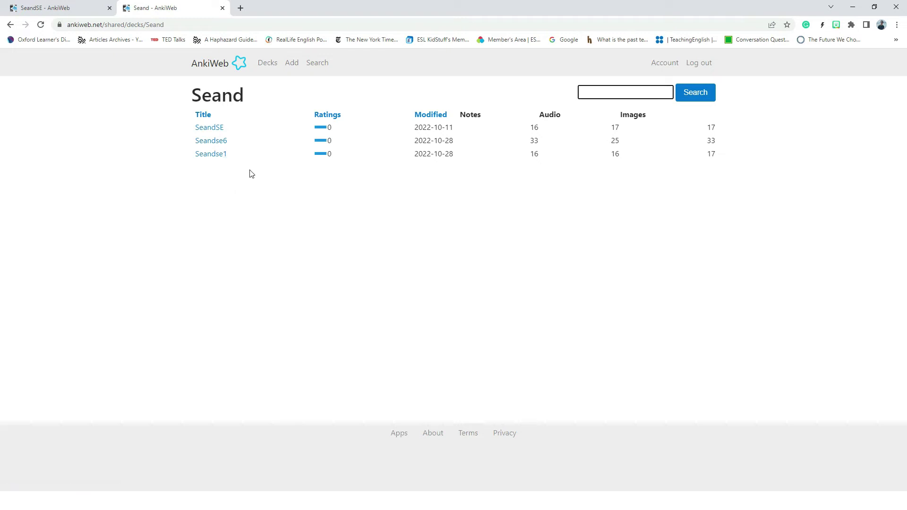
- Download the shared Seandse6 deck from its AnkiWeb page
click(218, 146)
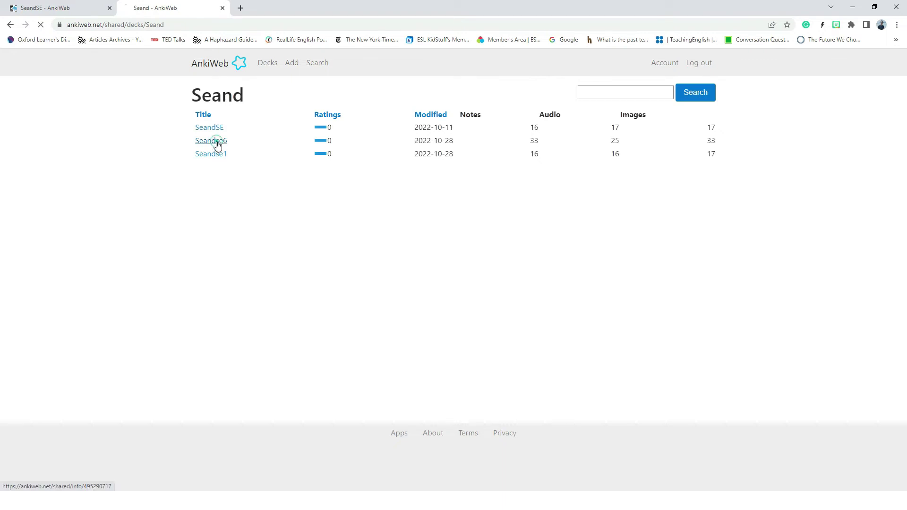
scroll(304, 211, down, 10)
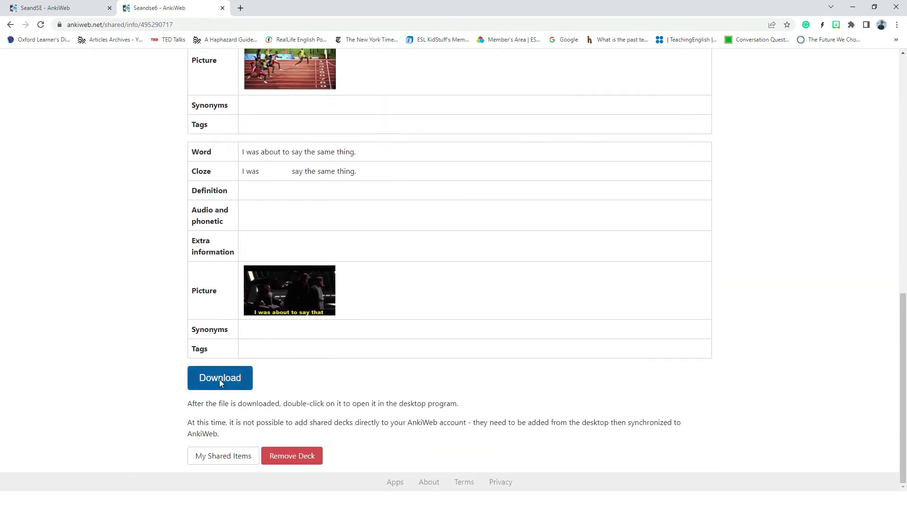
click(220, 381)
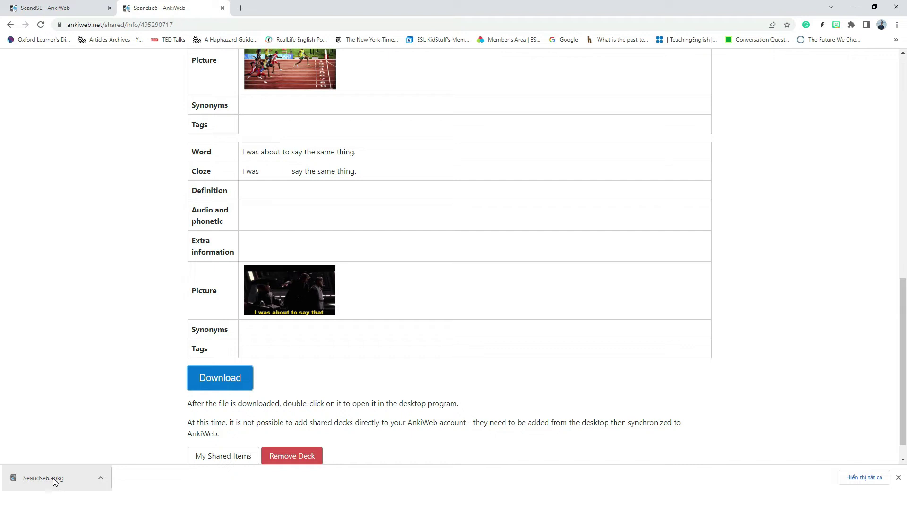
- Import the downloaded Seandse6.apkg into Anki, close the import report and maximize the Anki window
click(53, 479)
click(71, 479)
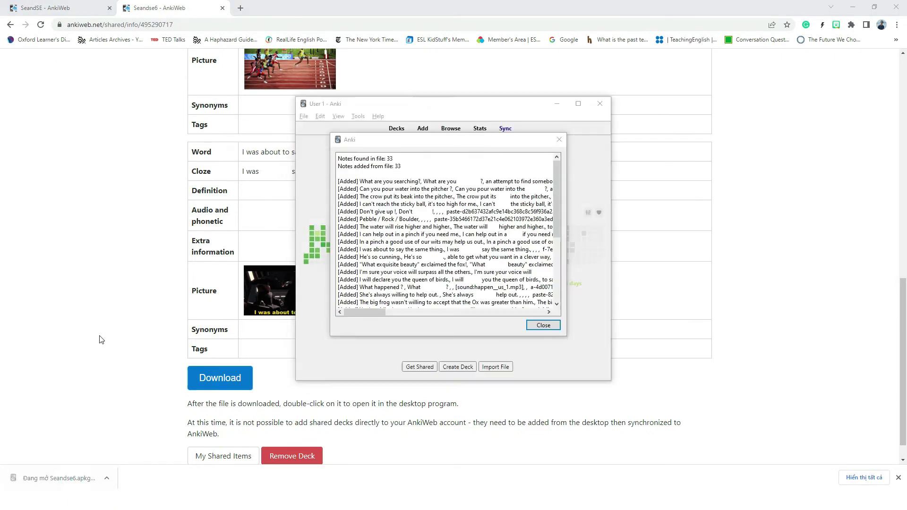
click(544, 326)
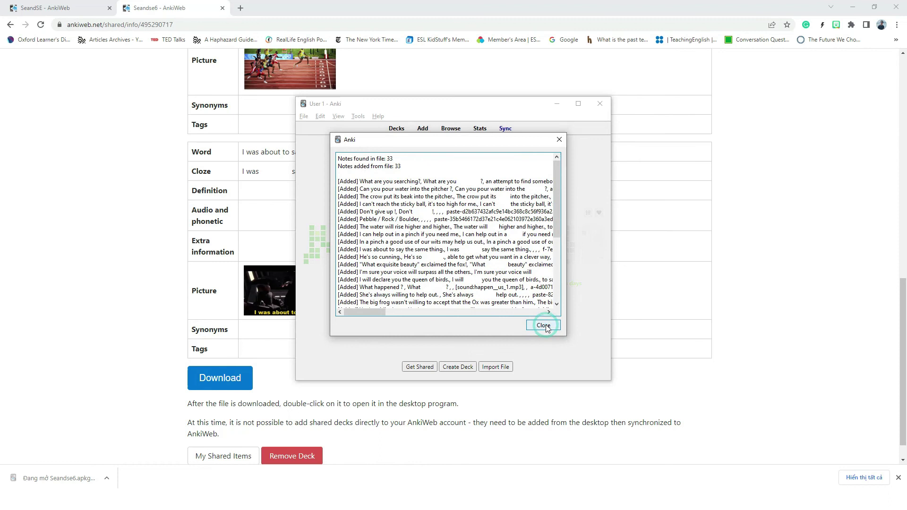
click(574, 108)
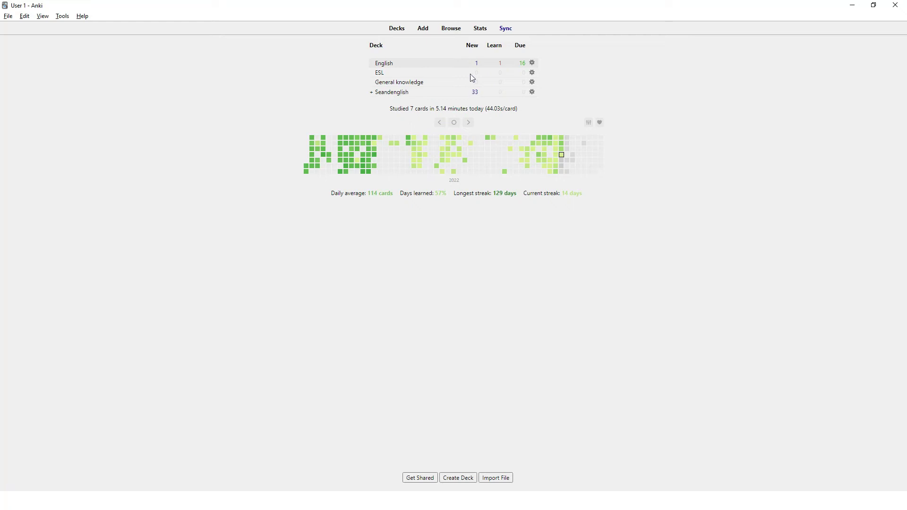
- Start studying the Seandenglish deck and examine the definition and gap sentence of the "I wish I could be as tall and" card
click(399, 93)
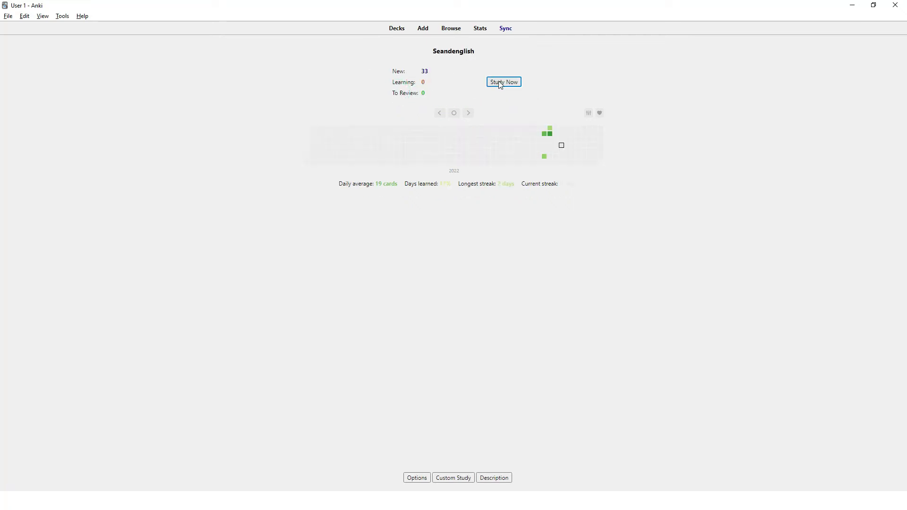
click(500, 83)
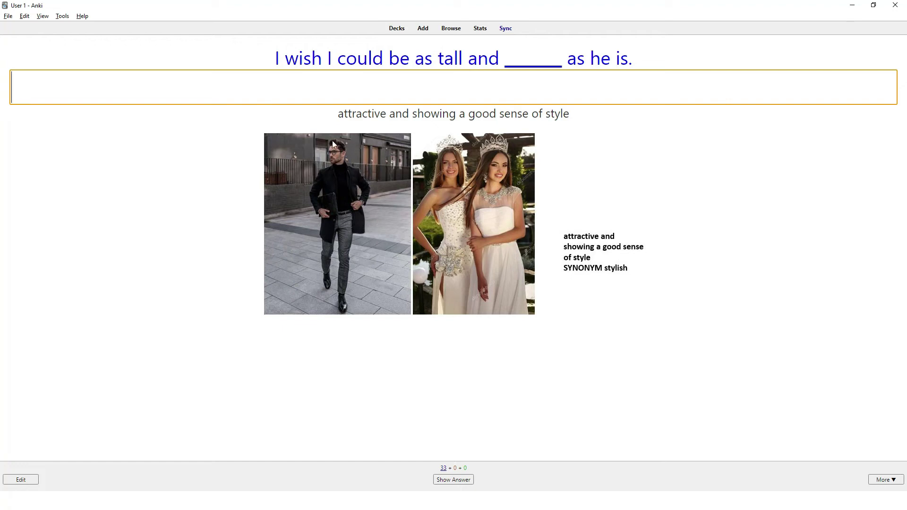
click(340, 115)
drag(340, 115, 578, 119)
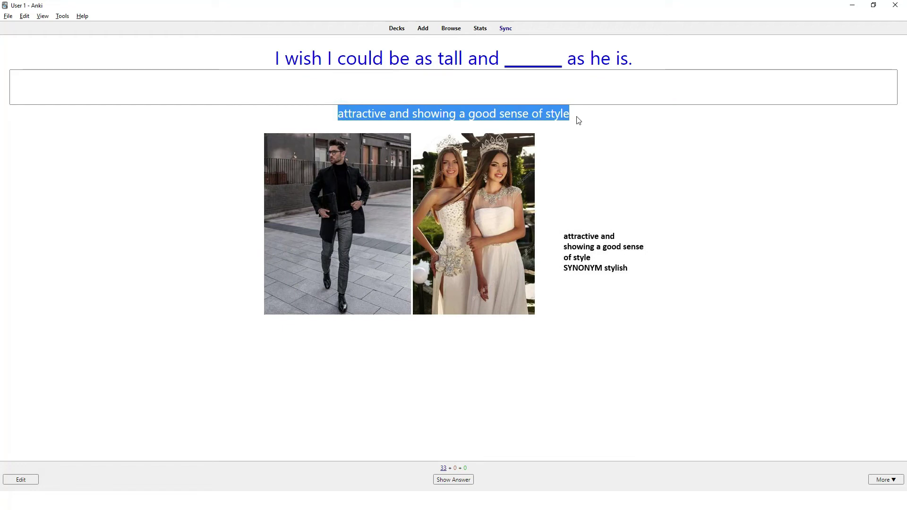
click(435, 81)
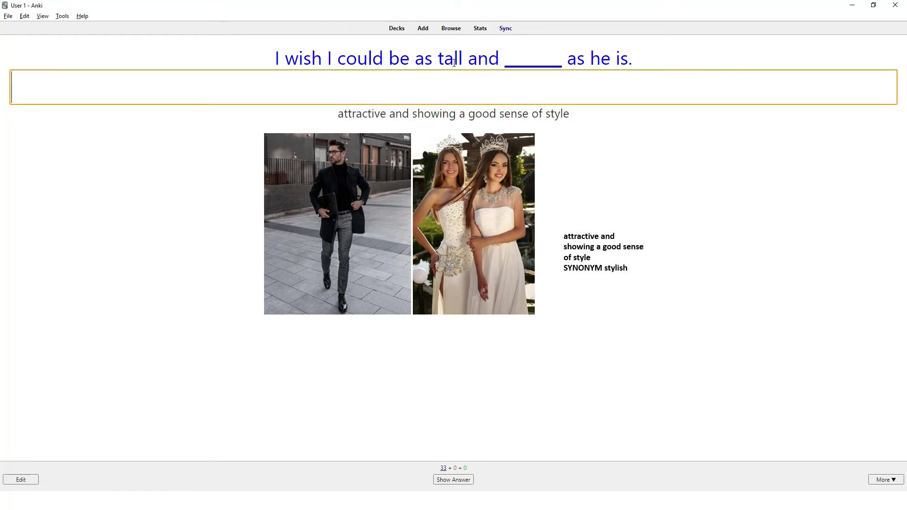
drag(274, 58, 648, 59)
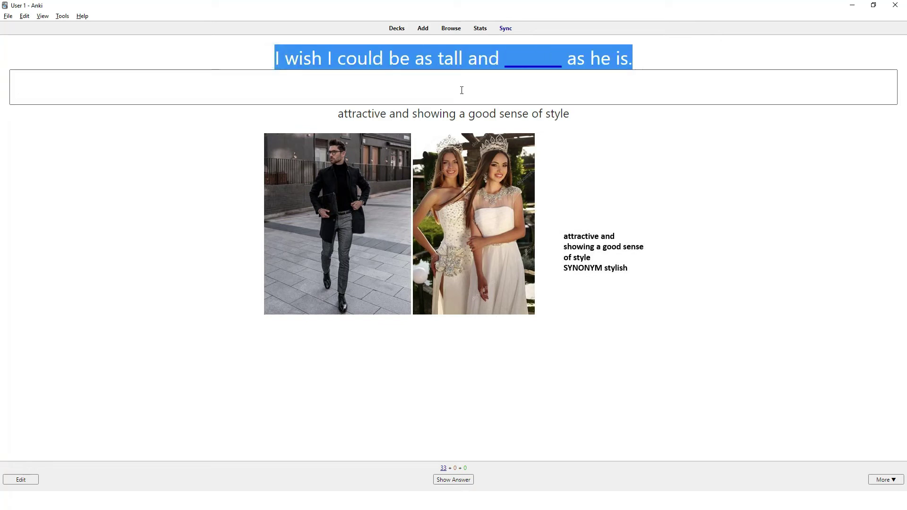
click(399, 95)
drag(274, 58, 648, 63)
drag(504, 58, 563, 59)
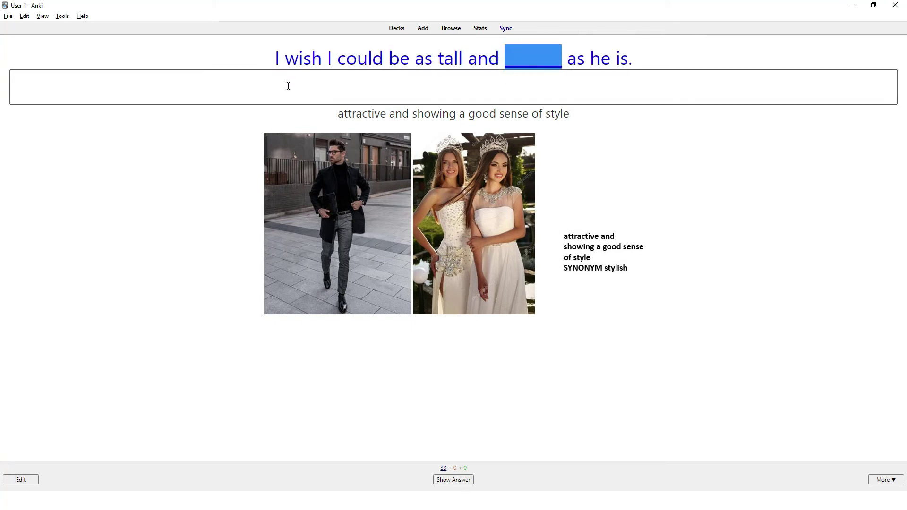
click(288, 85)
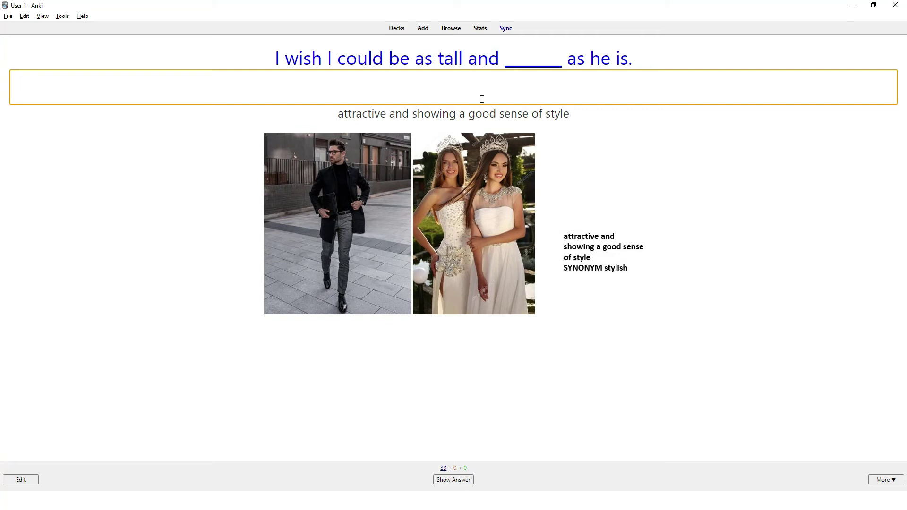
- Answer the "as tall and" card with "elegant", compare it with the solution and grade the card Hard
text(elegant)
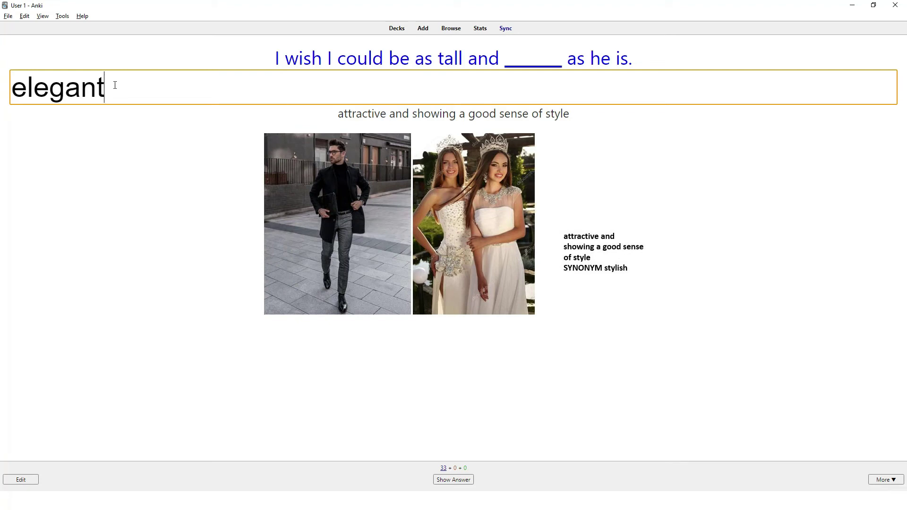
drag(115, 85, 10, 88)
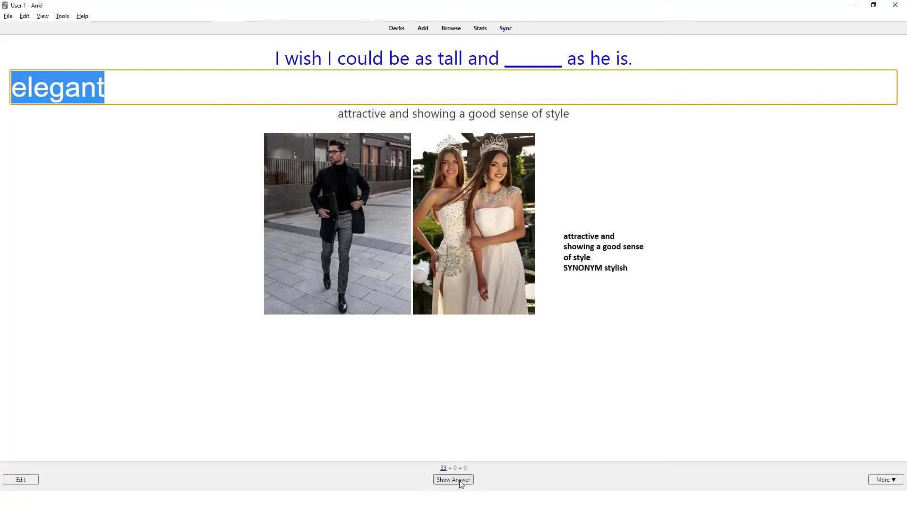
key(Return)
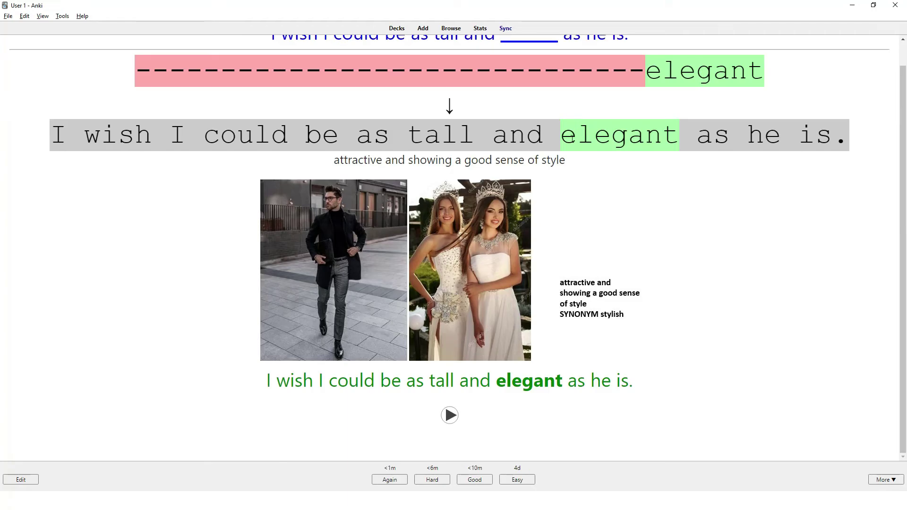
drag(566, 132, 678, 132)
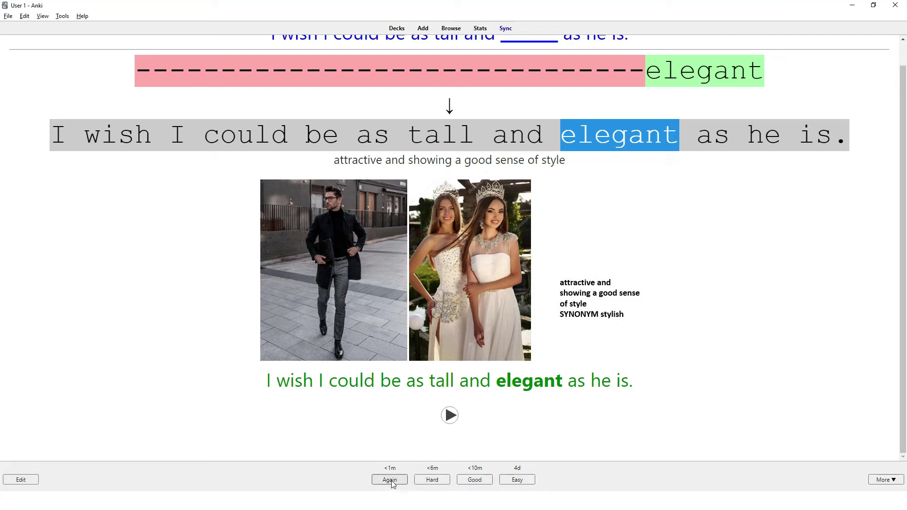
click(433, 480)
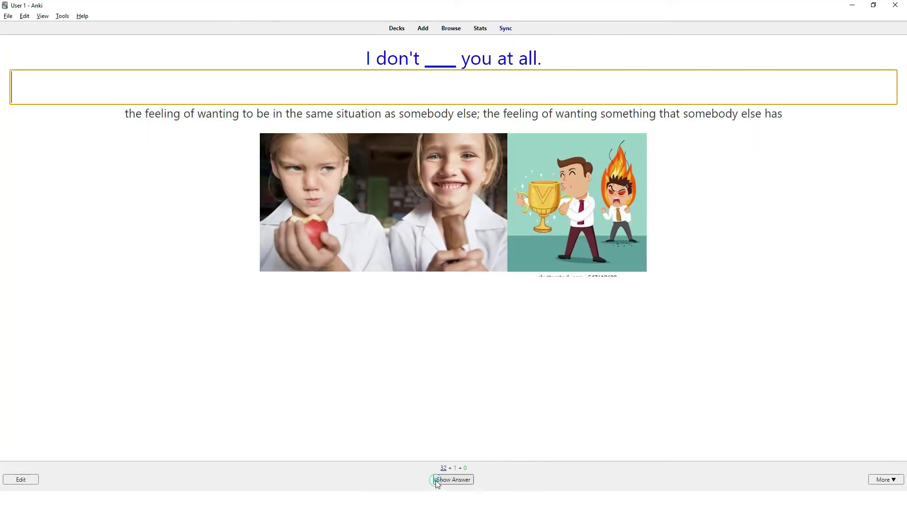
- Read the "I don't ... you at all" card's gap sentence, answer it with "envy" and reveal the solution
click(375, 90)
drag(367, 58, 541, 57)
click(404, 90)
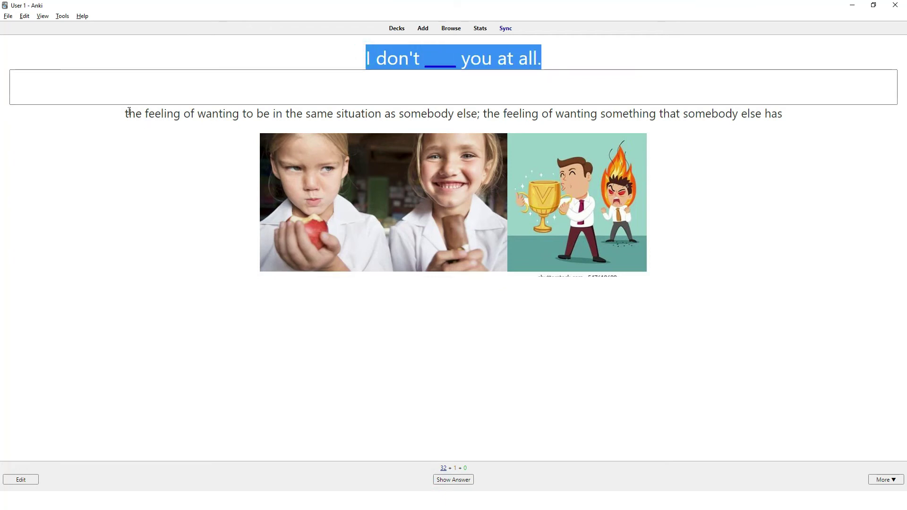
click(368, 89)
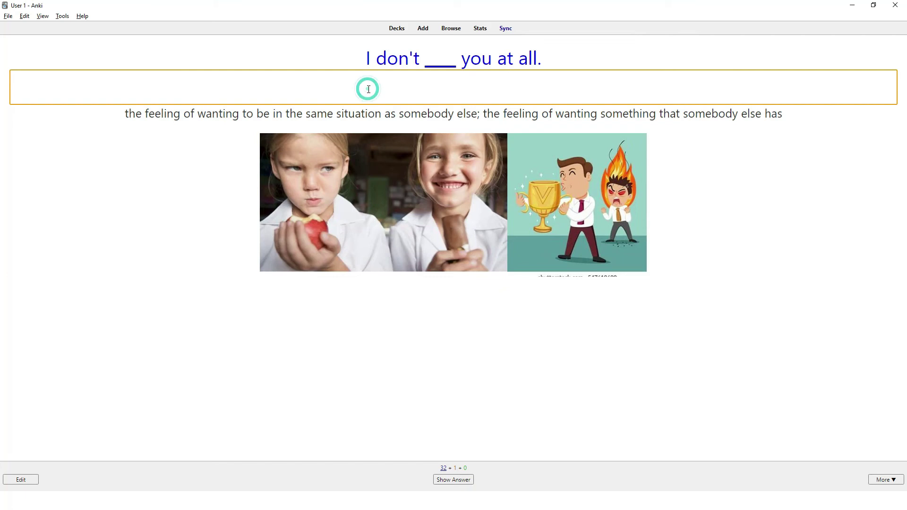
text(envy)
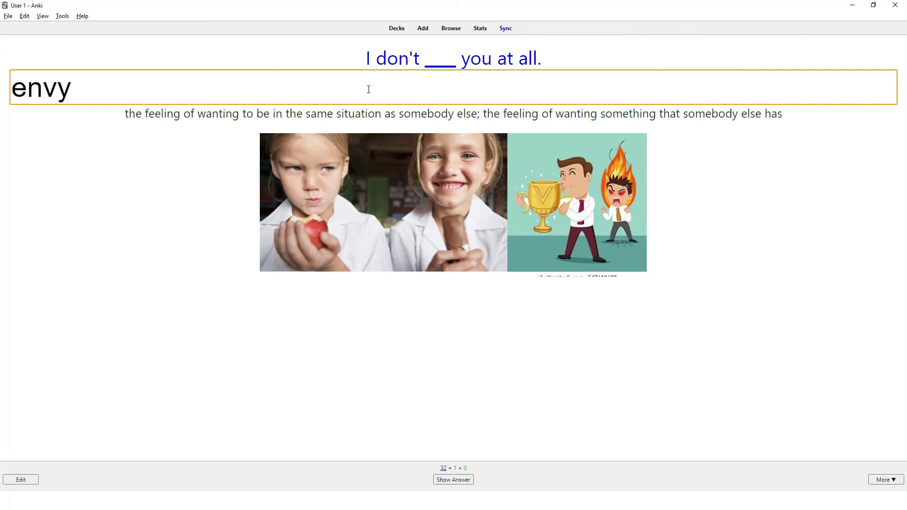
click(373, 86)
drag(420, 59, 458, 61)
click(399, 91)
key(Return)
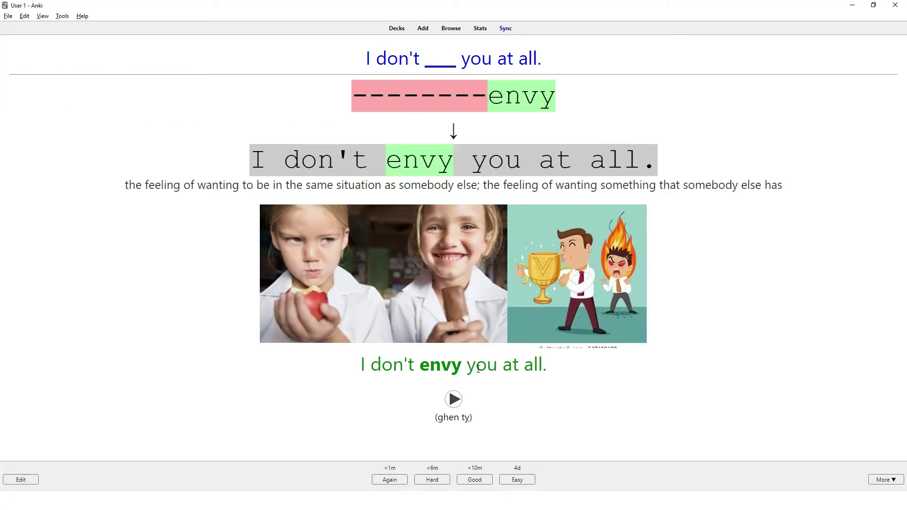
- Examine the envy card's Vietnamese meaning and grade the card Easy
drag(439, 418, 472, 418)
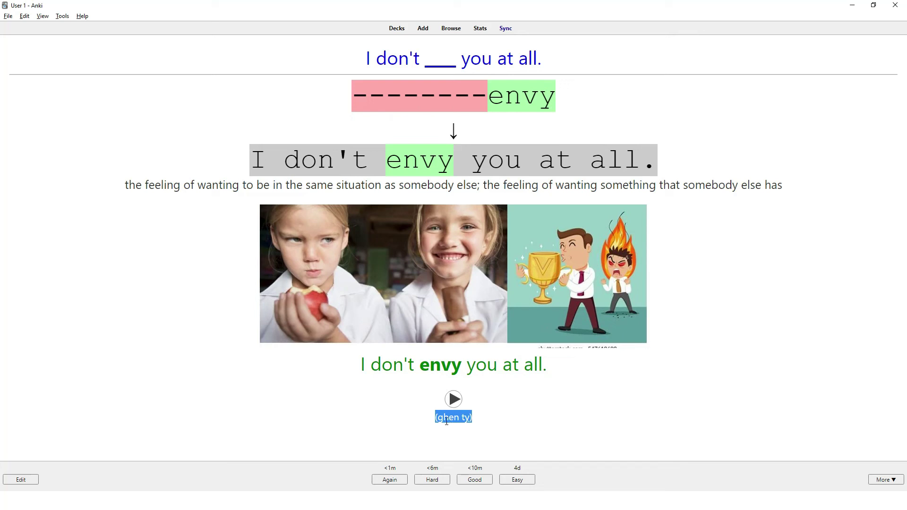
click(497, 404)
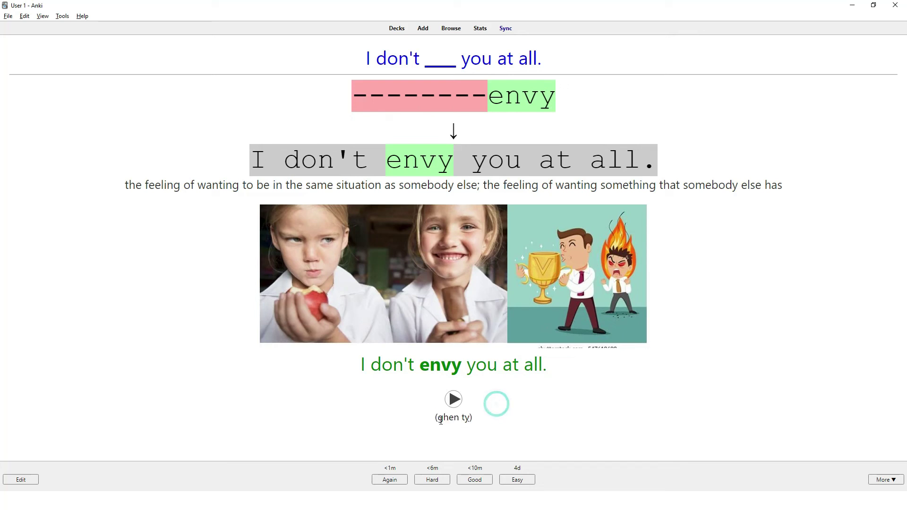
drag(439, 418, 469, 417)
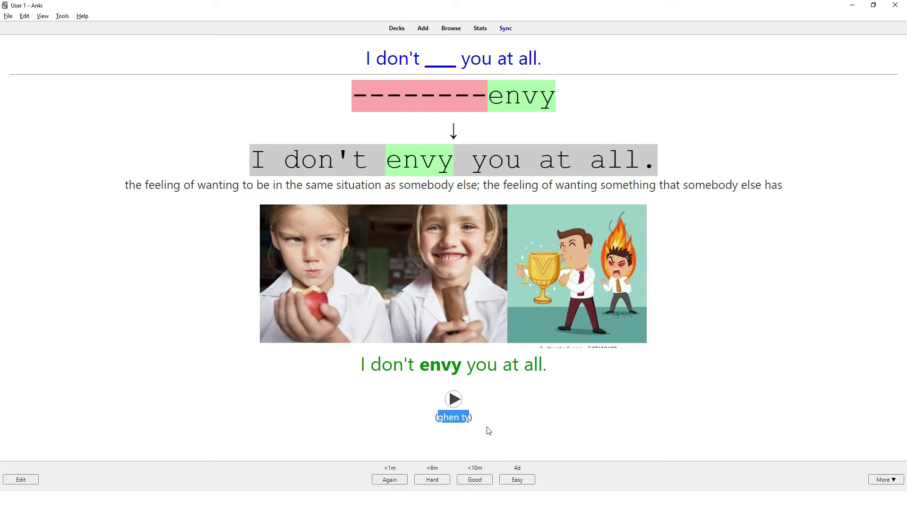
click(518, 480)
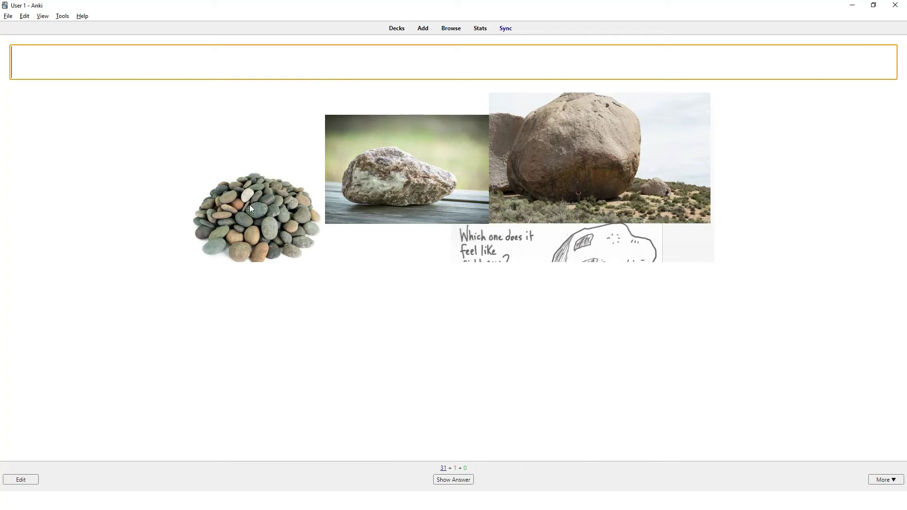
- Answer the stones picture card with "pebble rock boulder", compare it with the solution and grade the card Good
click(280, 63)
text(pebble rock boulder)
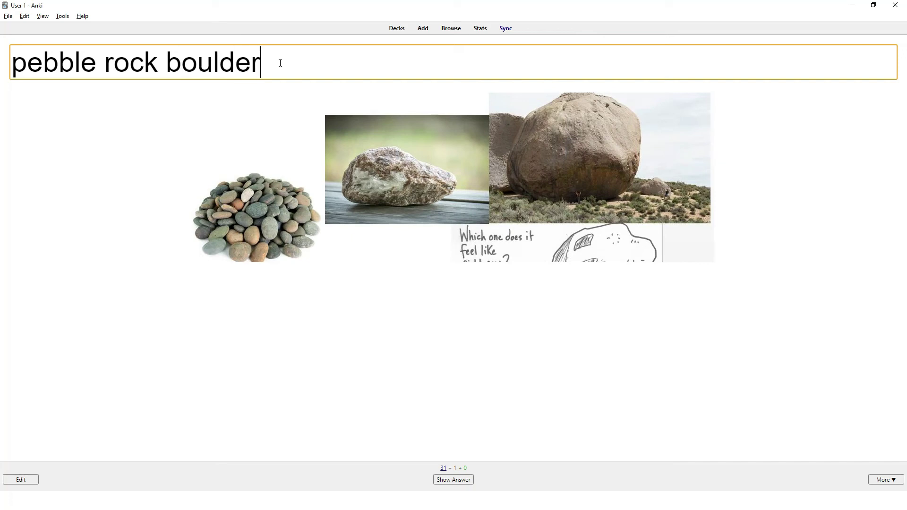
key(Return)
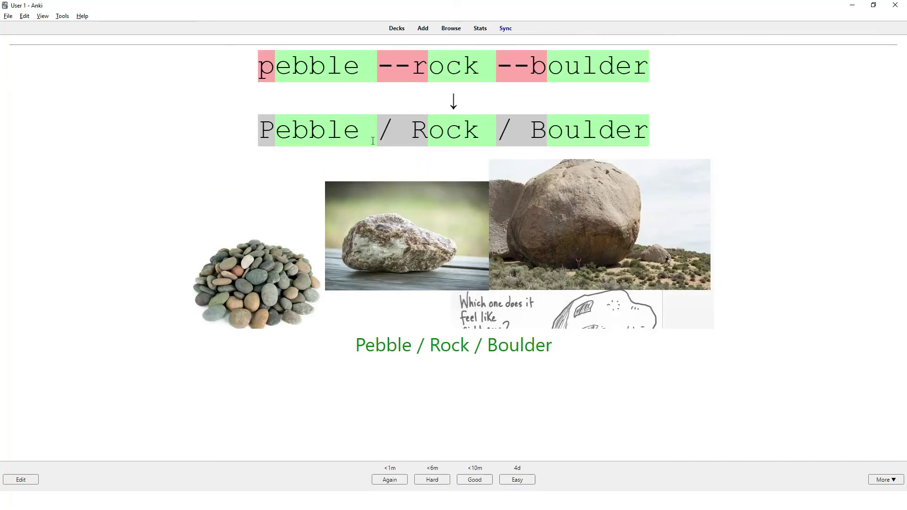
drag(419, 67, 427, 66)
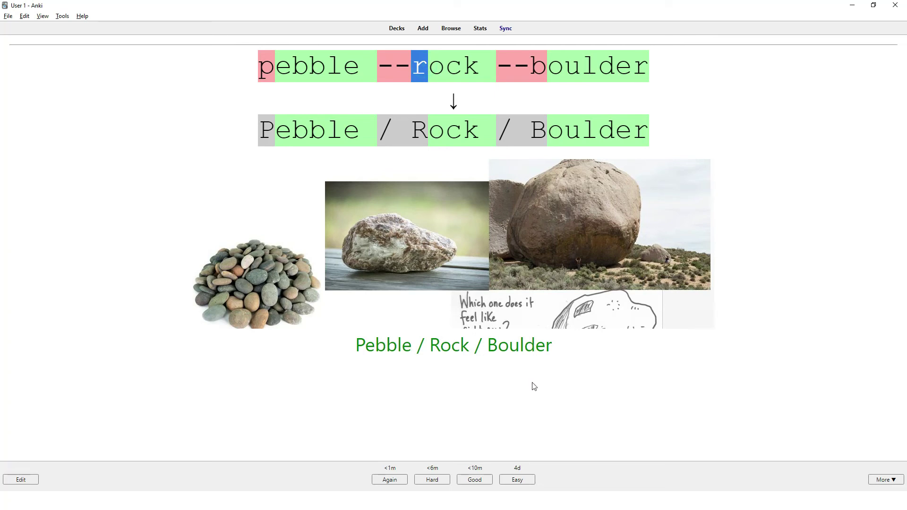
click(474, 480)
- Answer the "The crow put its" card with "beak", reveal the solution and grade the card Good
click(339, 86)
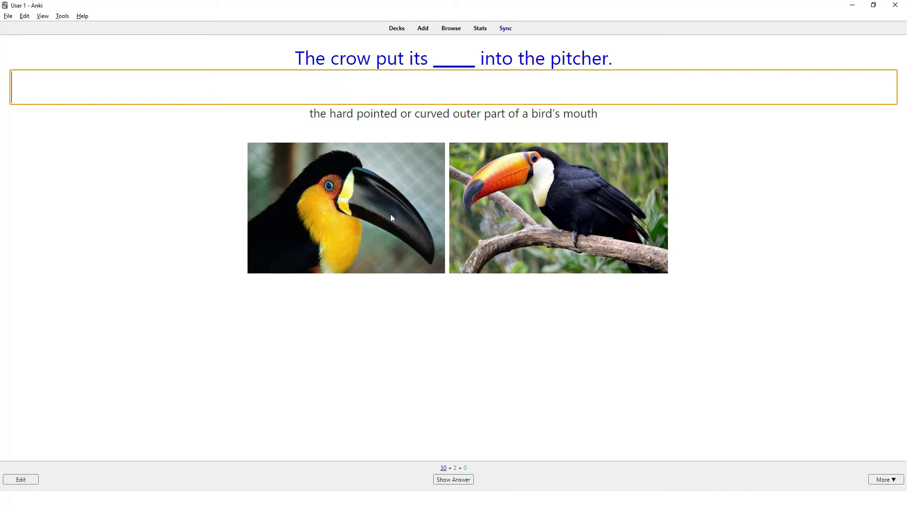
click(370, 93)
text(beak)
key(Return)
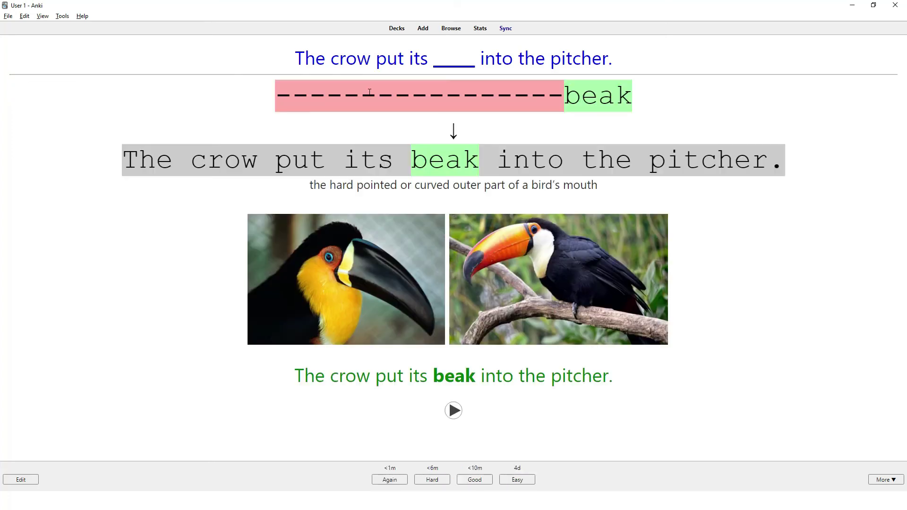
click(474, 479)
- Answer the "Take a deep" card with "breaath" and reveal its solution
click(393, 79)
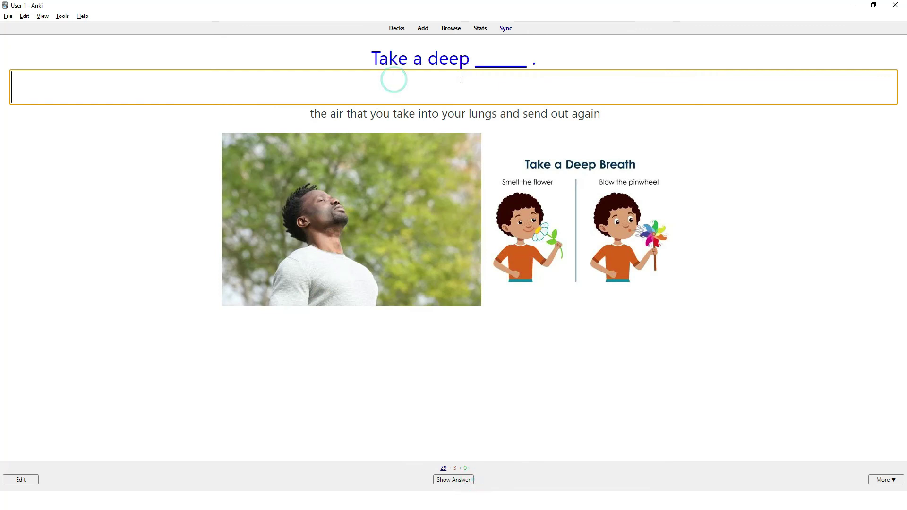
text(breaa)
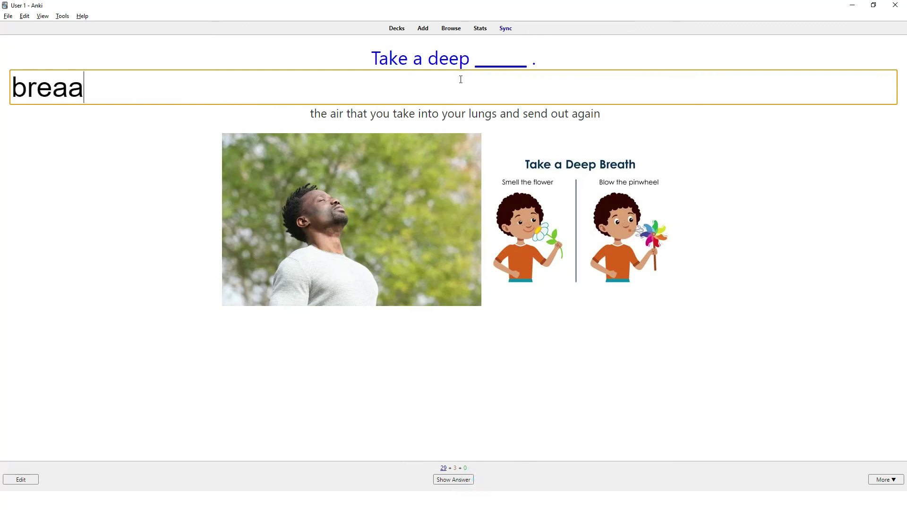
text(th)
key(Return)
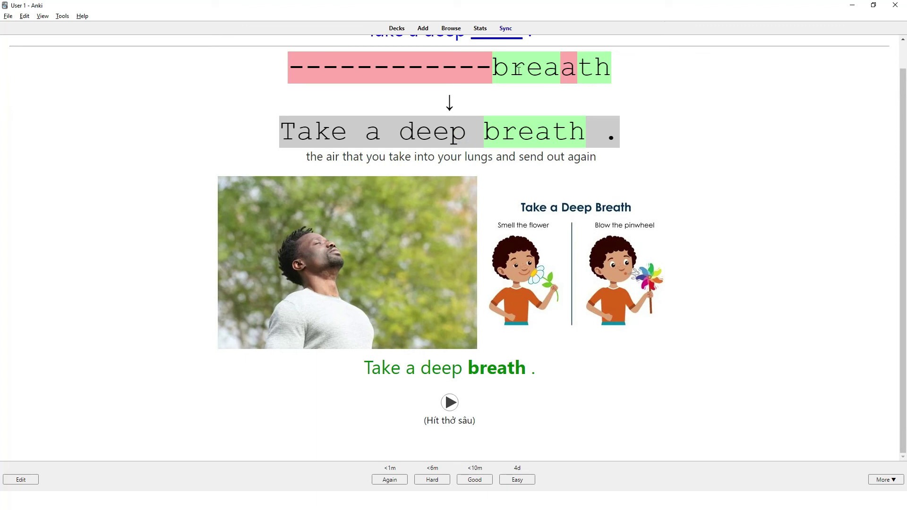
- Examine the extra letter marked in the typed answer on the breath card and return to the deck list
double_click(628, 69)
click(628, 69)
drag(561, 67, 573, 67)
click(535, 78)
click(398, 33)
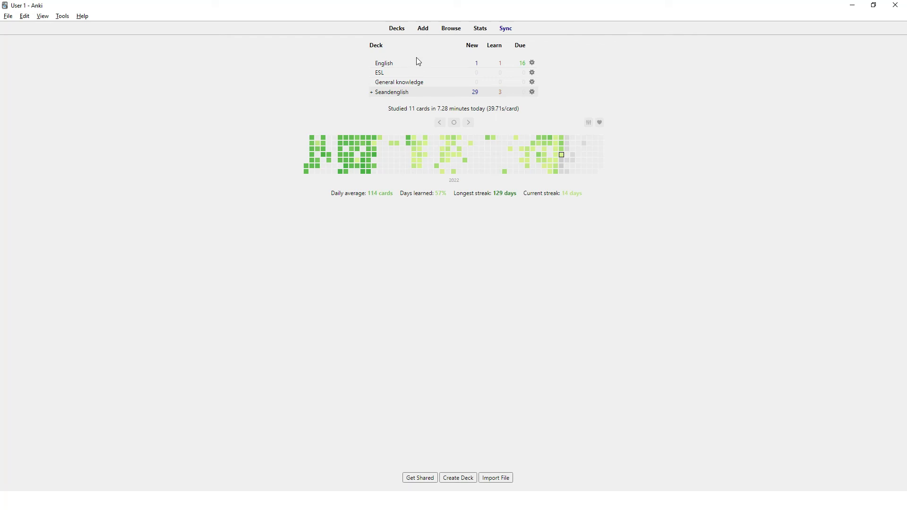
- Start studying the English deck, reveal the first card's "I beat her." solution without a typed answer and grade it Easy
click(388, 63)
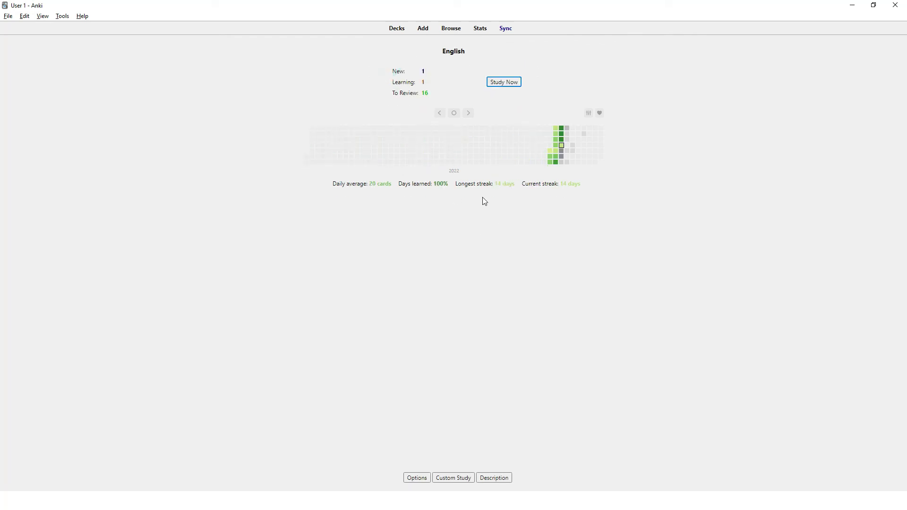
click(502, 83)
click(462, 479)
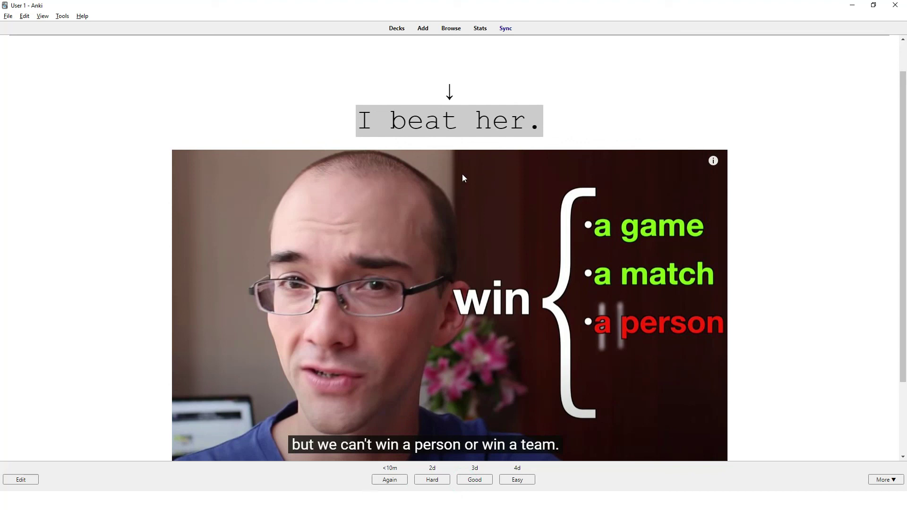
click(518, 481)
- Reveal the solution of the "us into his office and offered us coffee" card, grade it Hard and return to the deck list
click(338, 94)
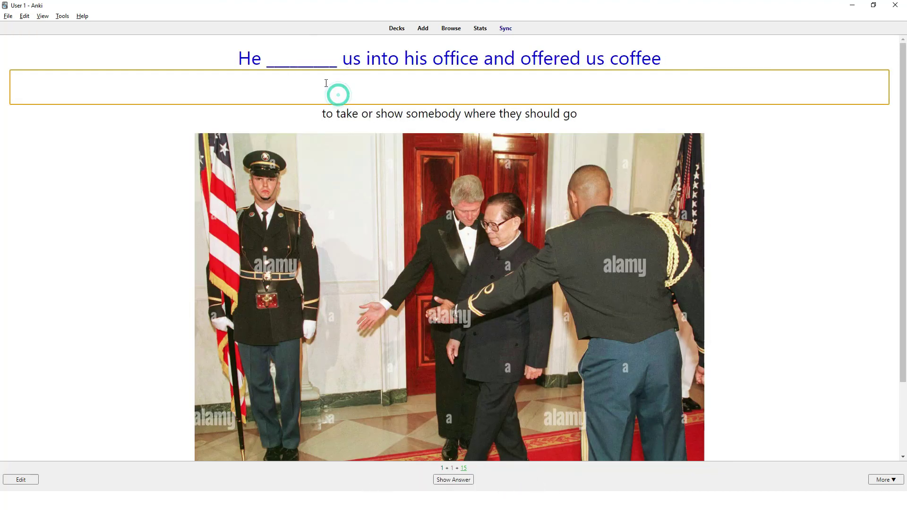
click(439, 481)
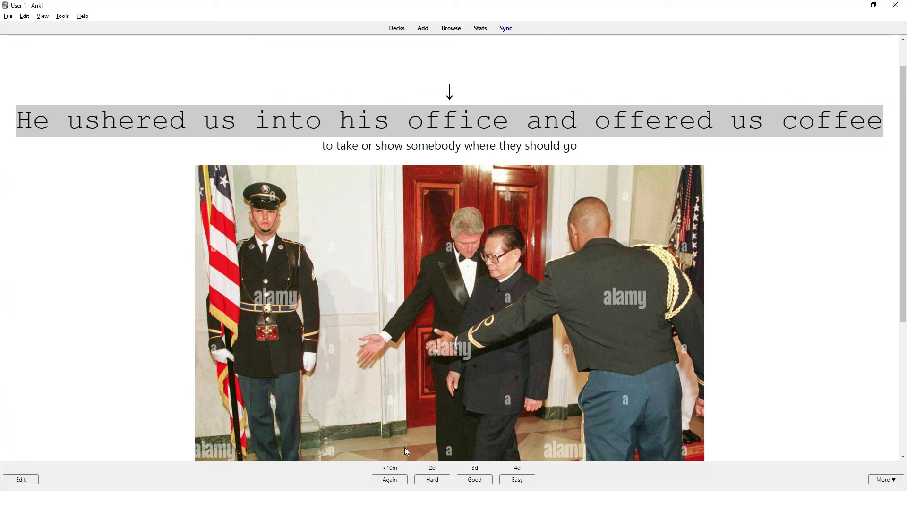
click(427, 480)
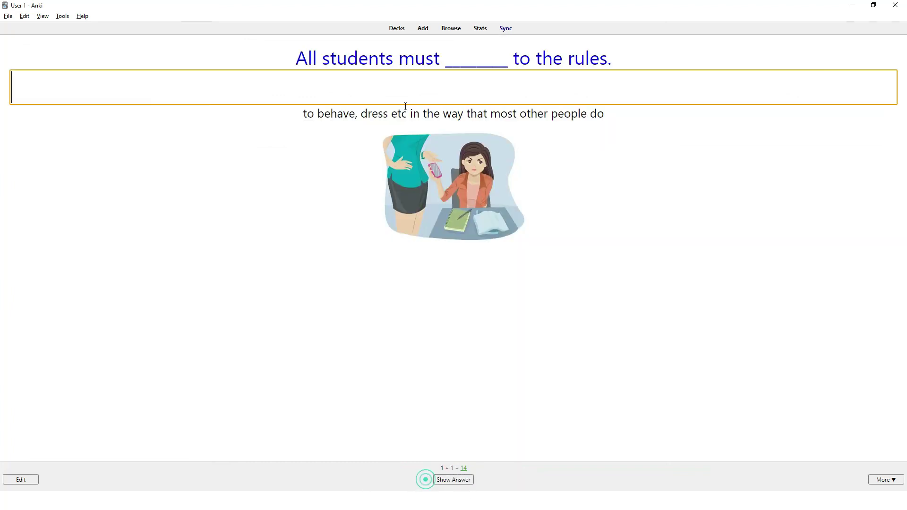
click(396, 29)
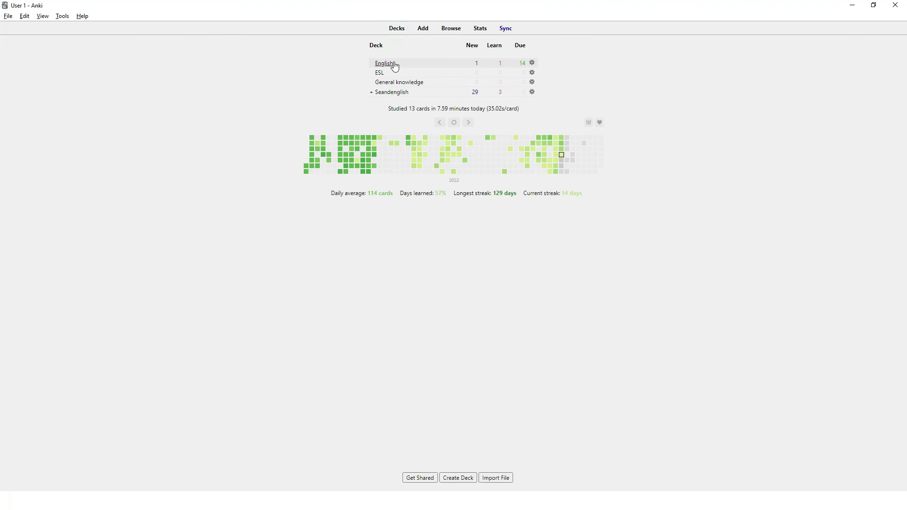